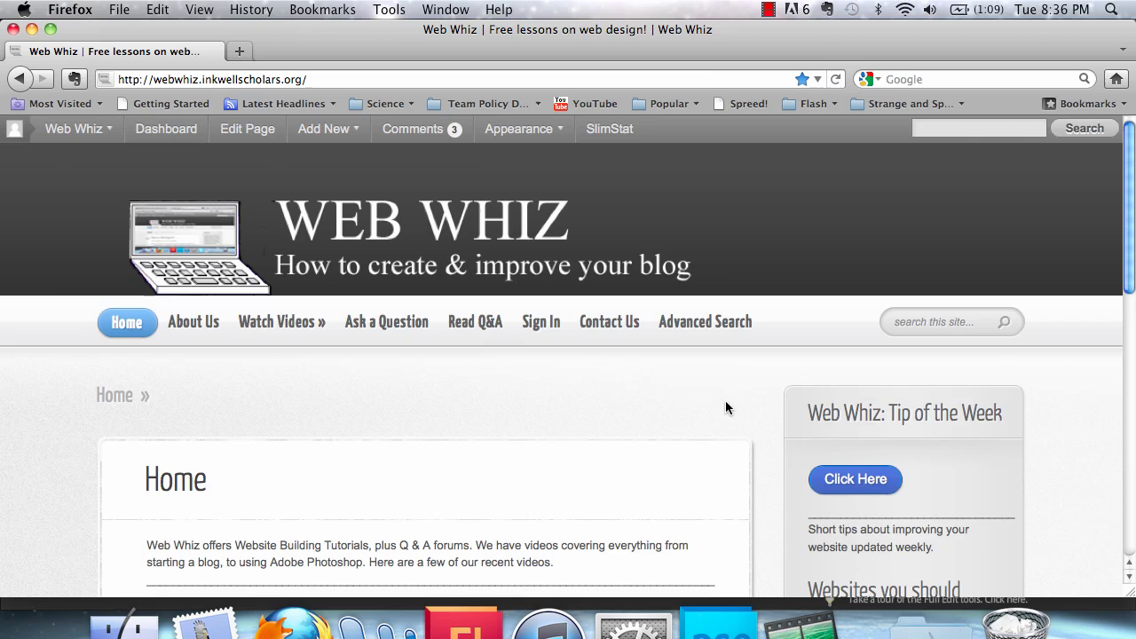
Step: Switch from Firefox to Photoshop Elements, where the sunset photo is open
click(721, 625)
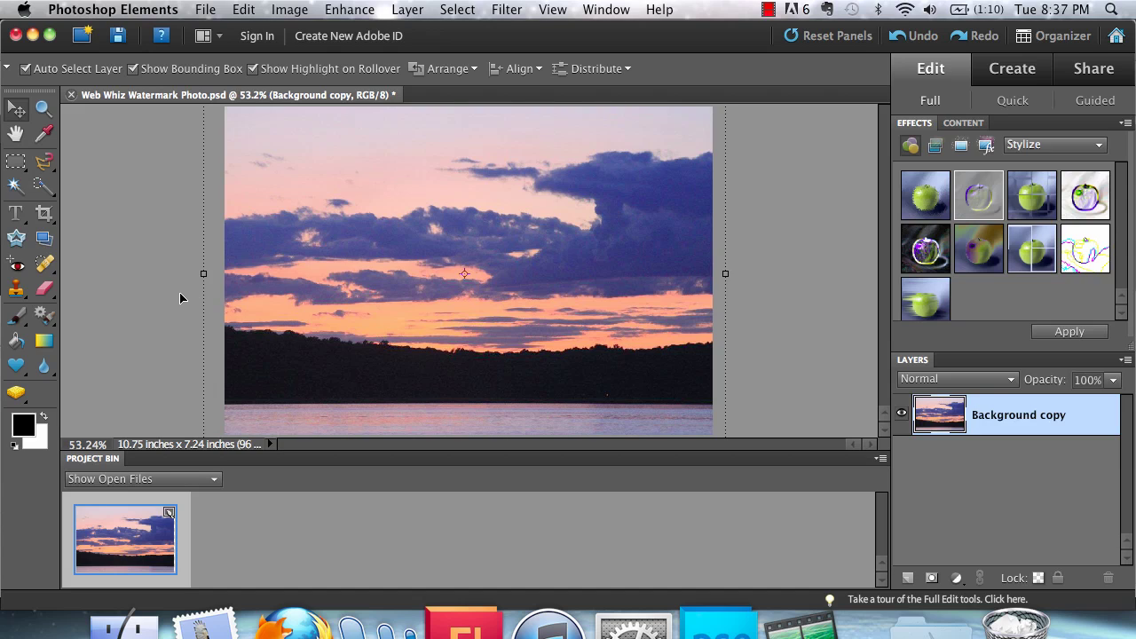
Step: Create a blank file named 'Watermark Template', 10.75 × 7.24 inches at 300 pixels/inch
click(207, 8)
mouse_move(213, 33)
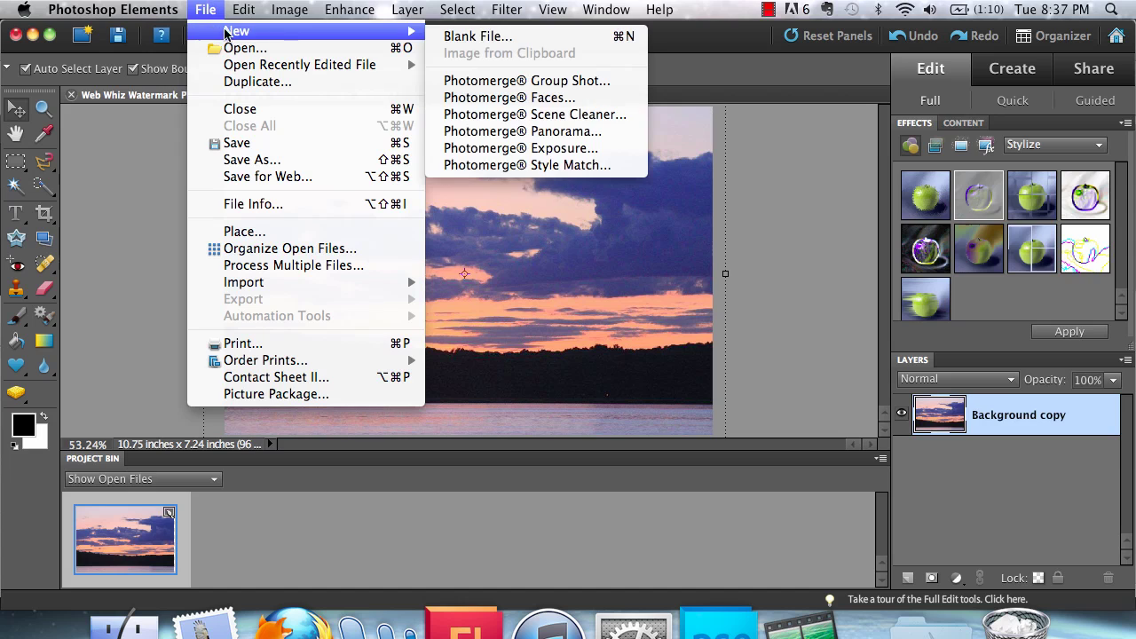
click(499, 39)
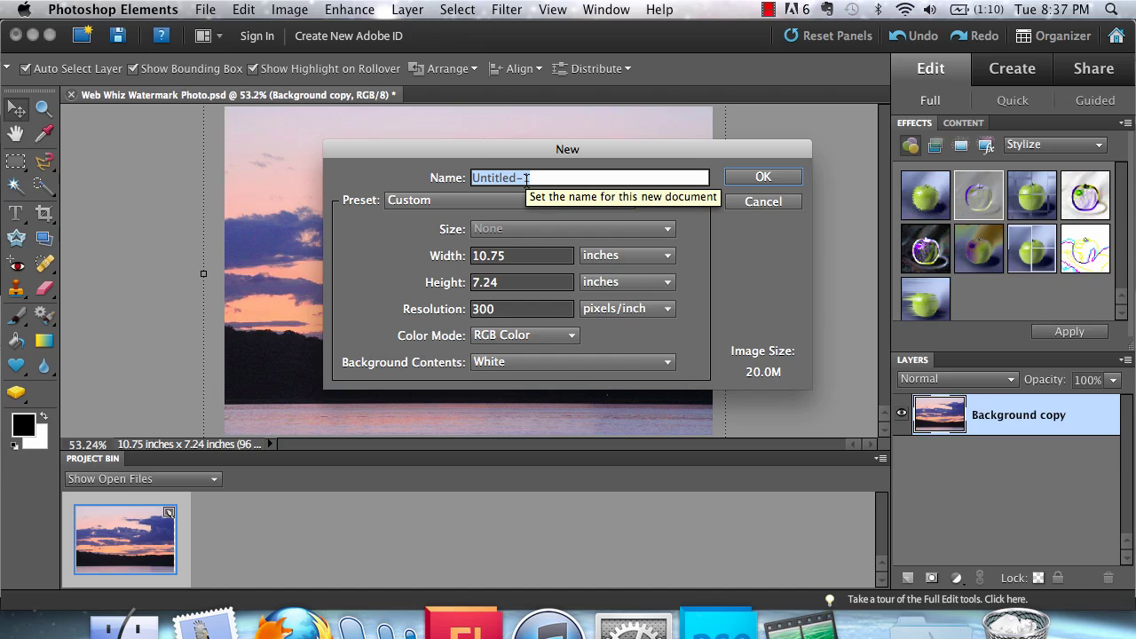
text(Wat)
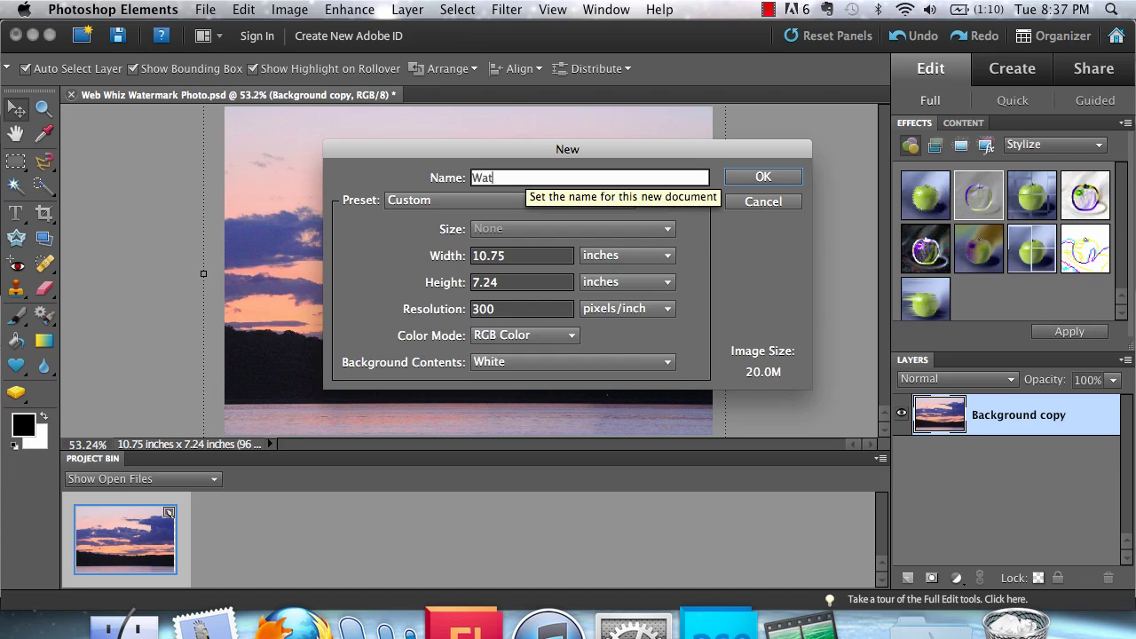
text(ermark )
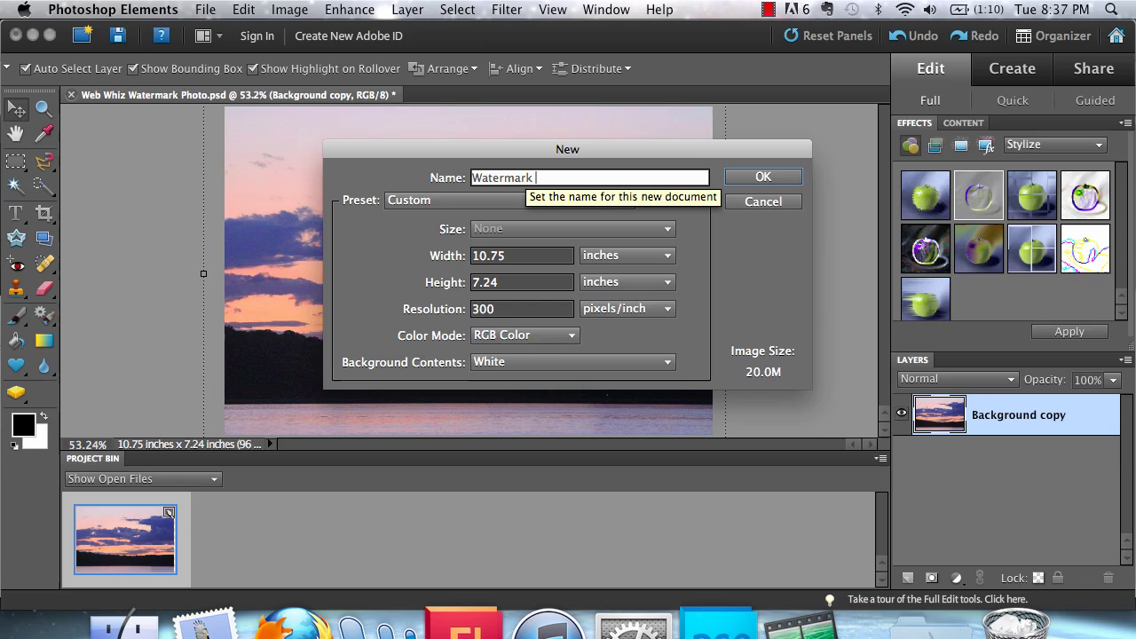
text(Template)
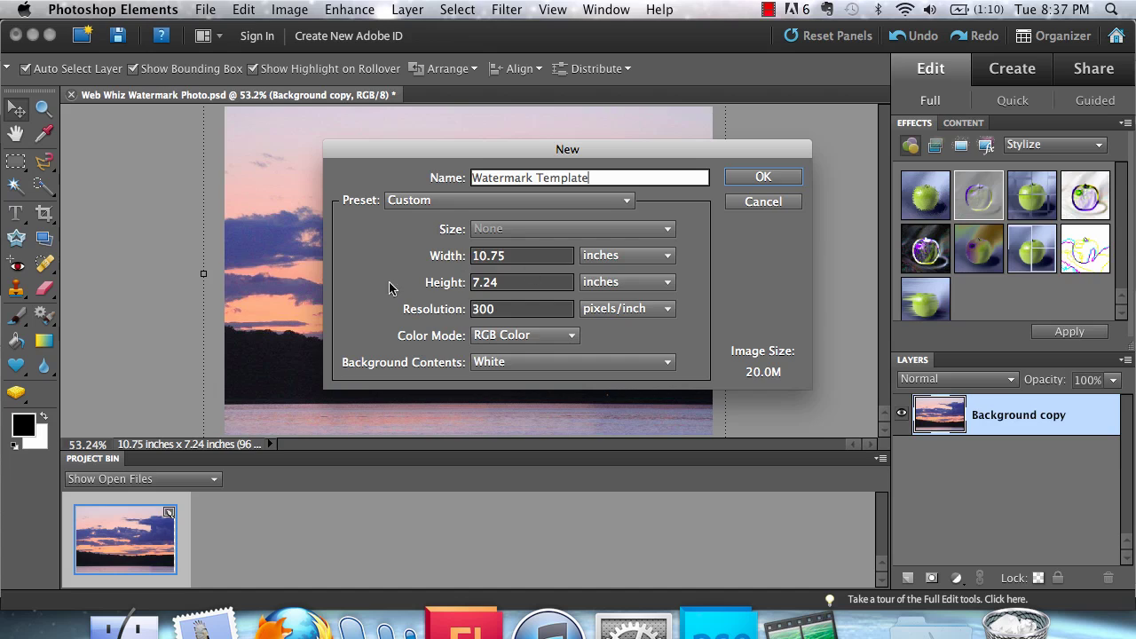
click(762, 176)
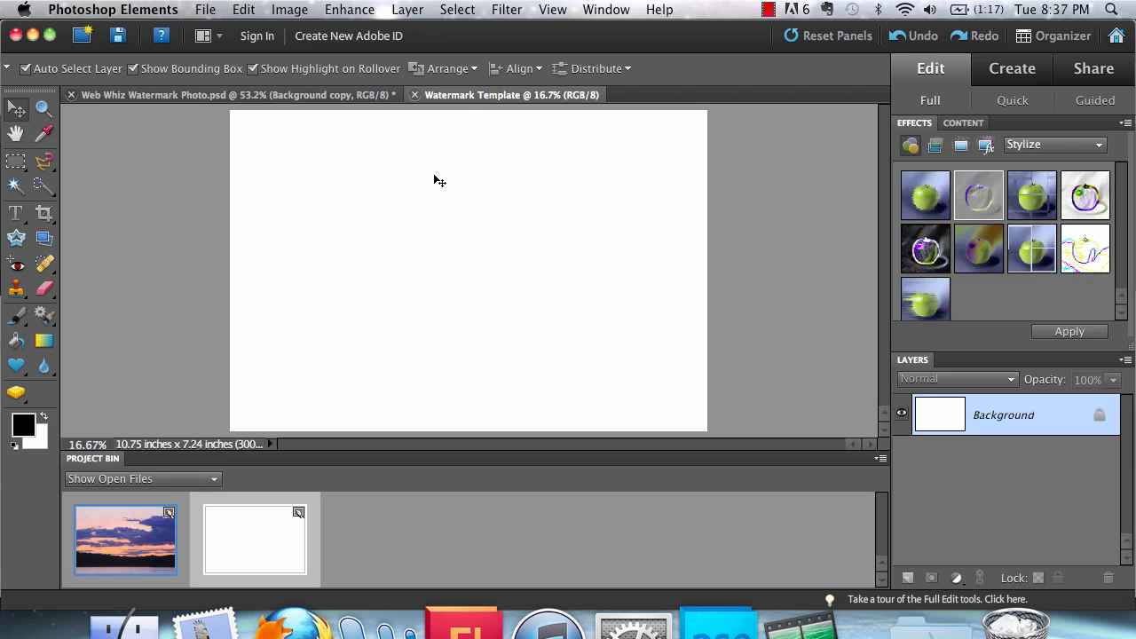
Step: Fill the canvas with light grey (206, 206, 206 / #cecece)
click(17, 430)
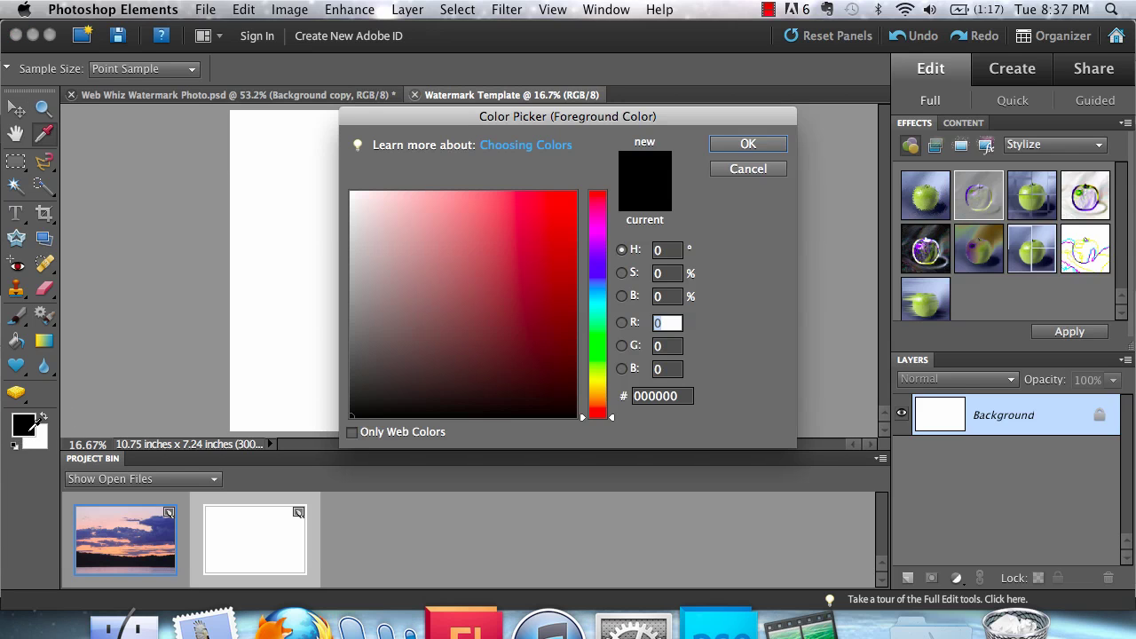
click(350, 260)
drag(339, 257, 331, 233)
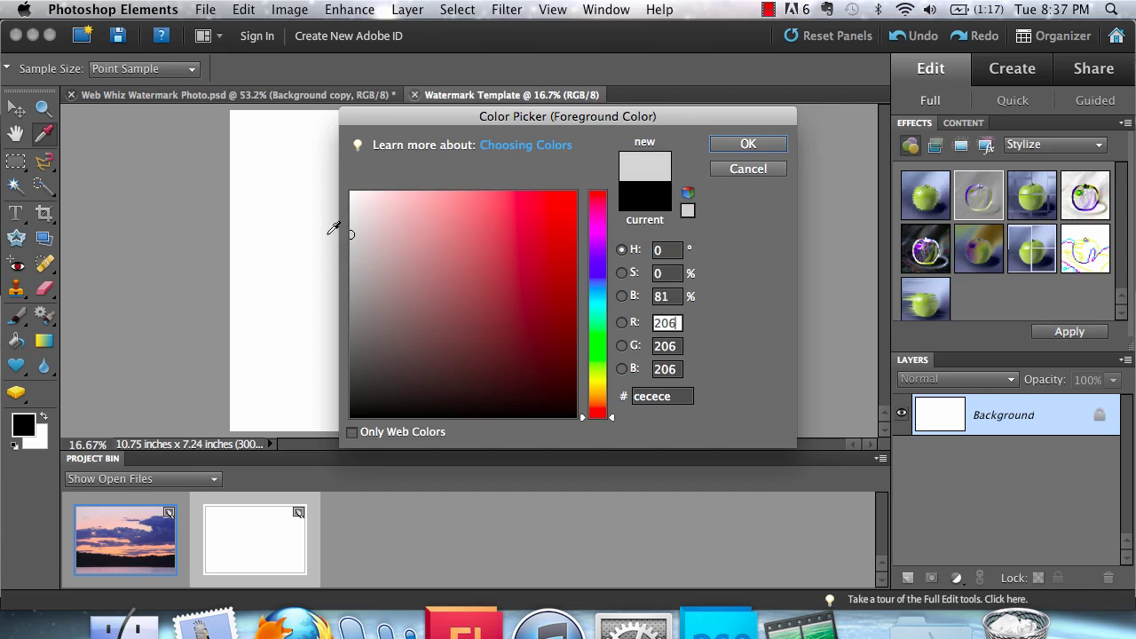
click(762, 142)
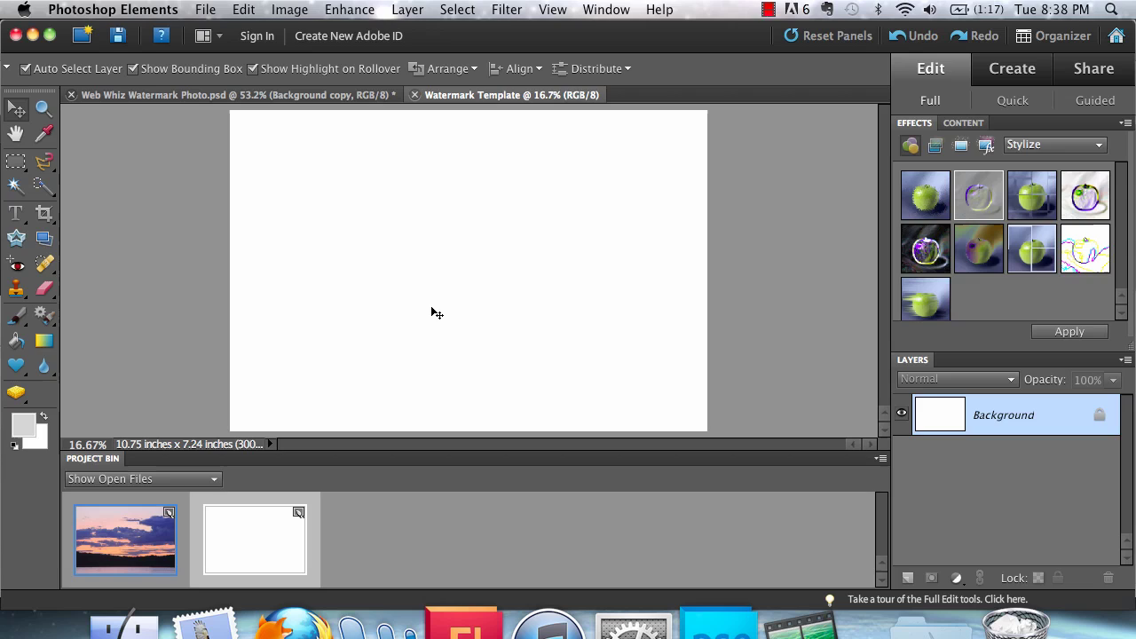
key(alt+BackSpace)
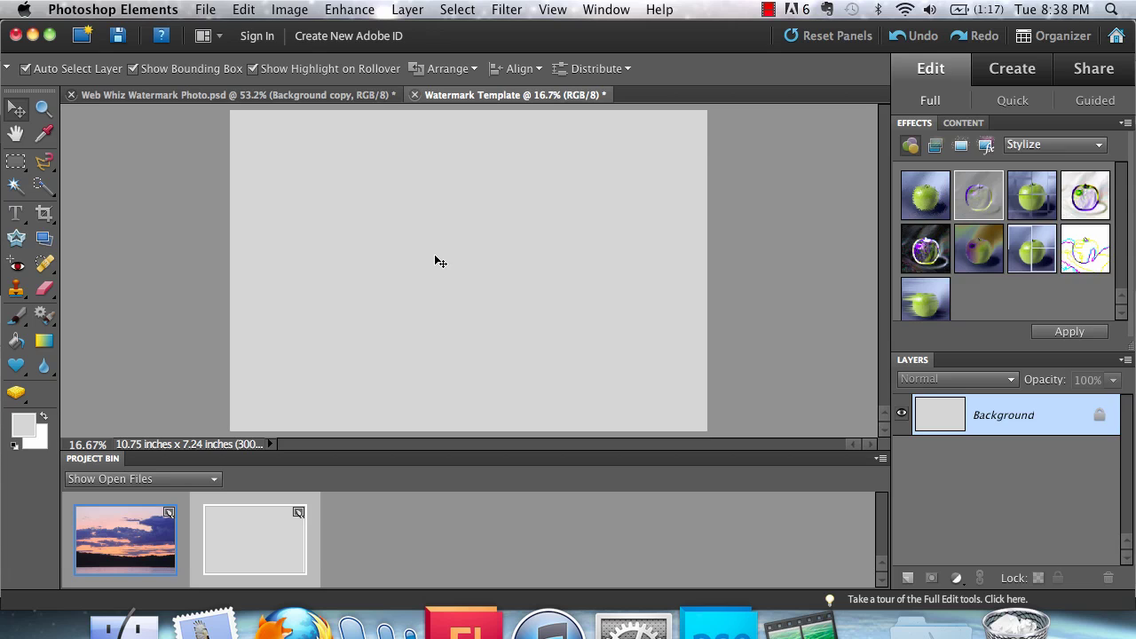
Step: Set the foreground colour back to black
click(23, 424)
drag(405, 388, 329, 424)
click(745, 144)
Step: Pick the Type tool with Arial Black, centred alignment, and draw a text box across the canvas middle
click(16, 212)
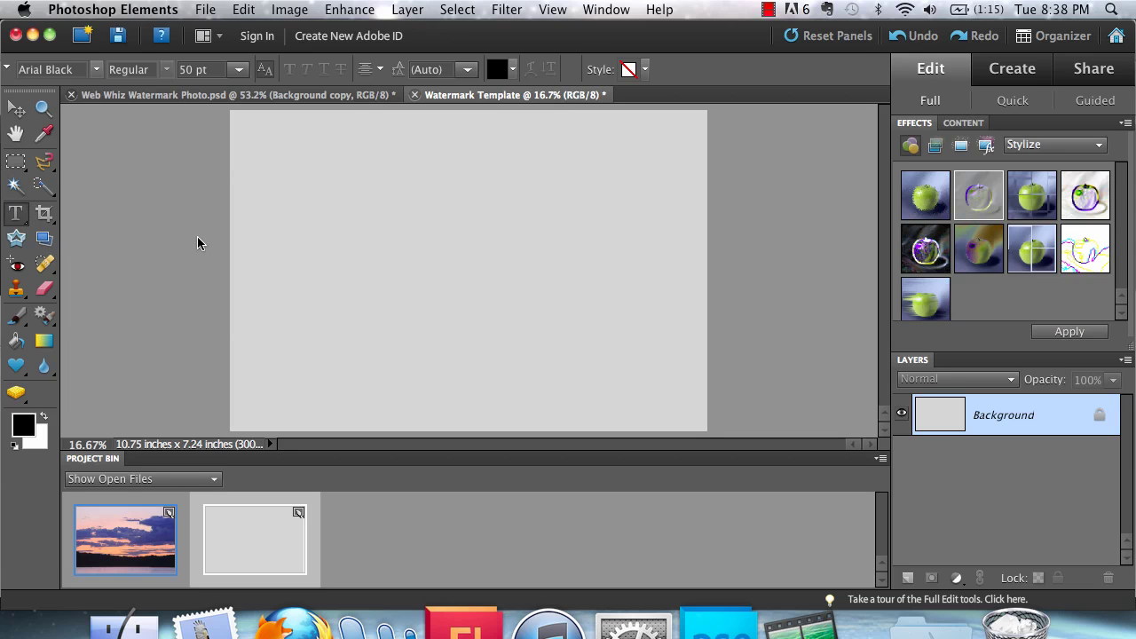
click(93, 71)
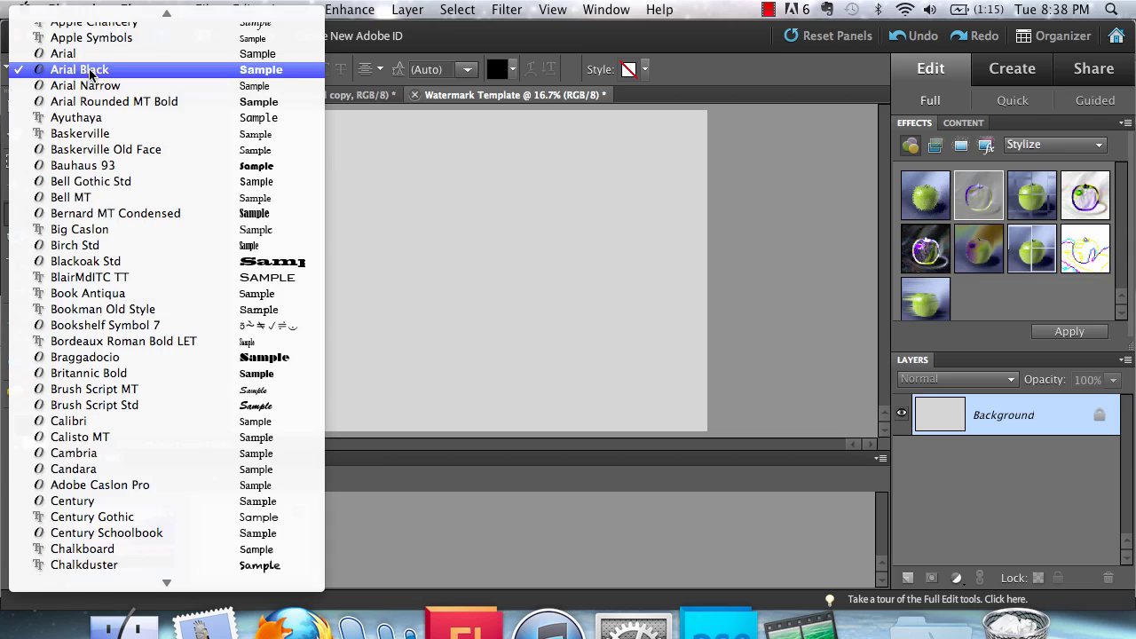
click(140, 70)
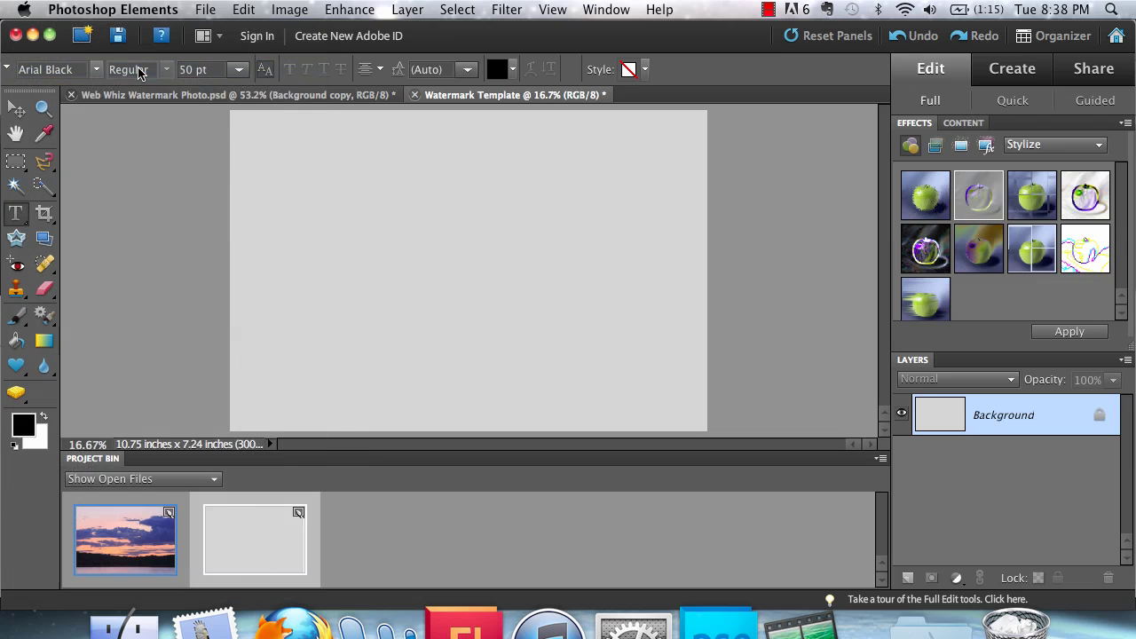
click(380, 77)
click(383, 76)
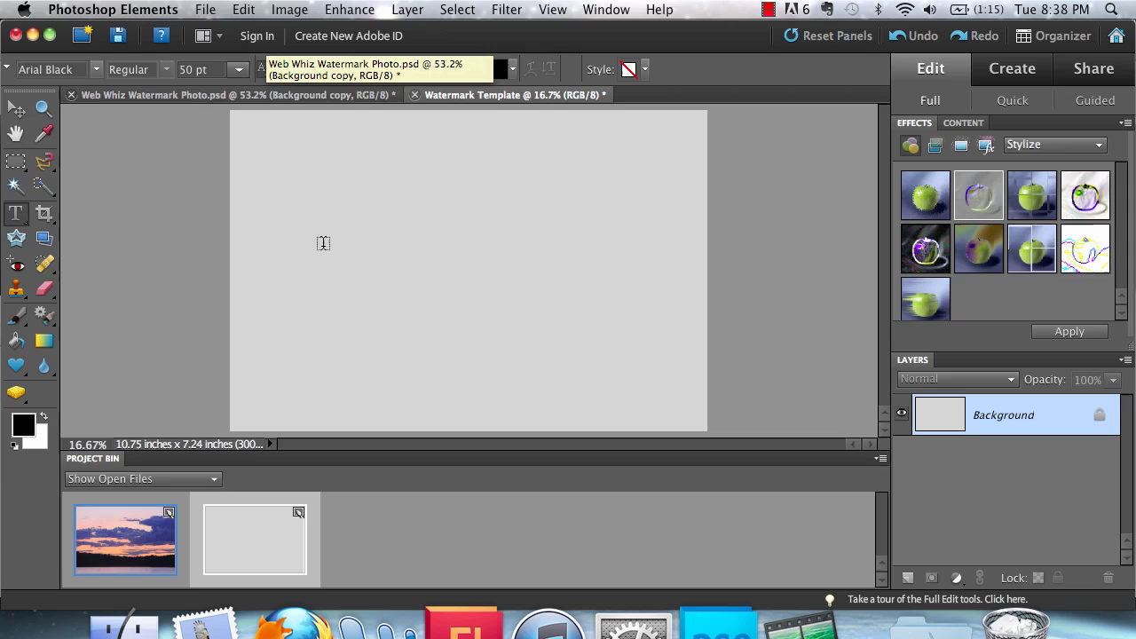
drag(293, 239, 638, 307)
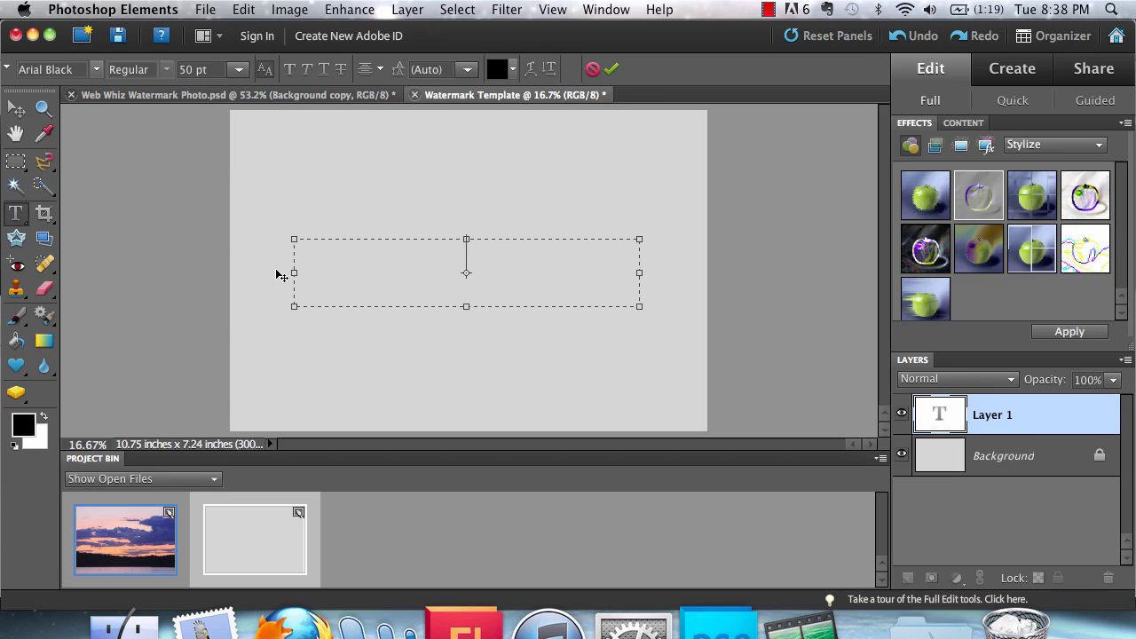
Step: Type '©' and 'WEB WHIZ PHOTOGRAPHY', then widen the text box so the name fits one line
text(©)
text(WEB WHIZ)
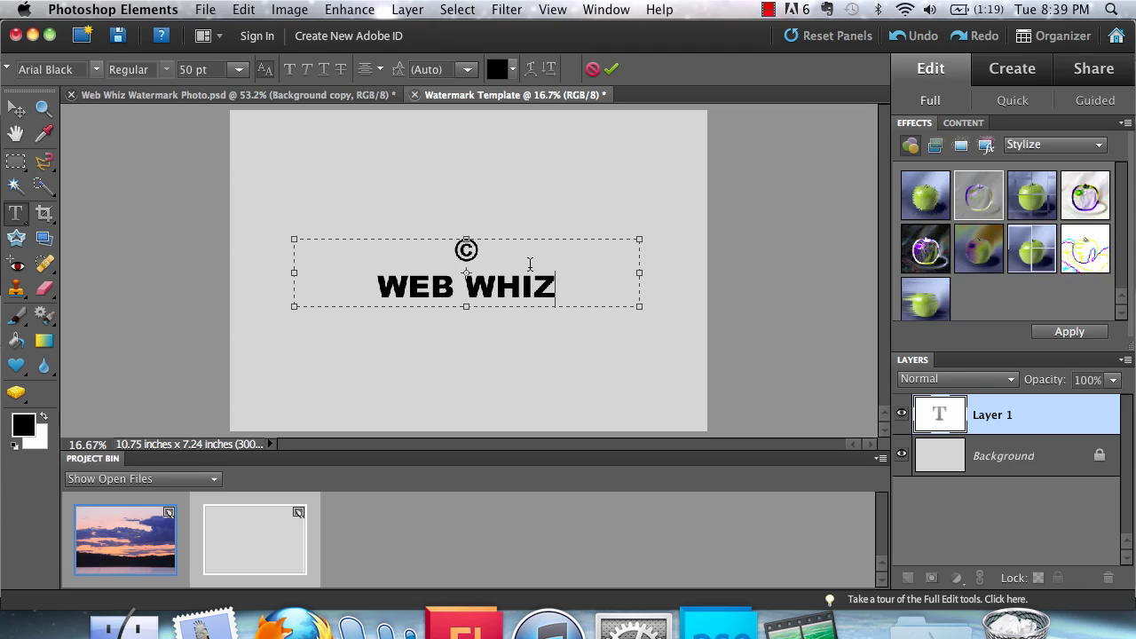
text( PHT)
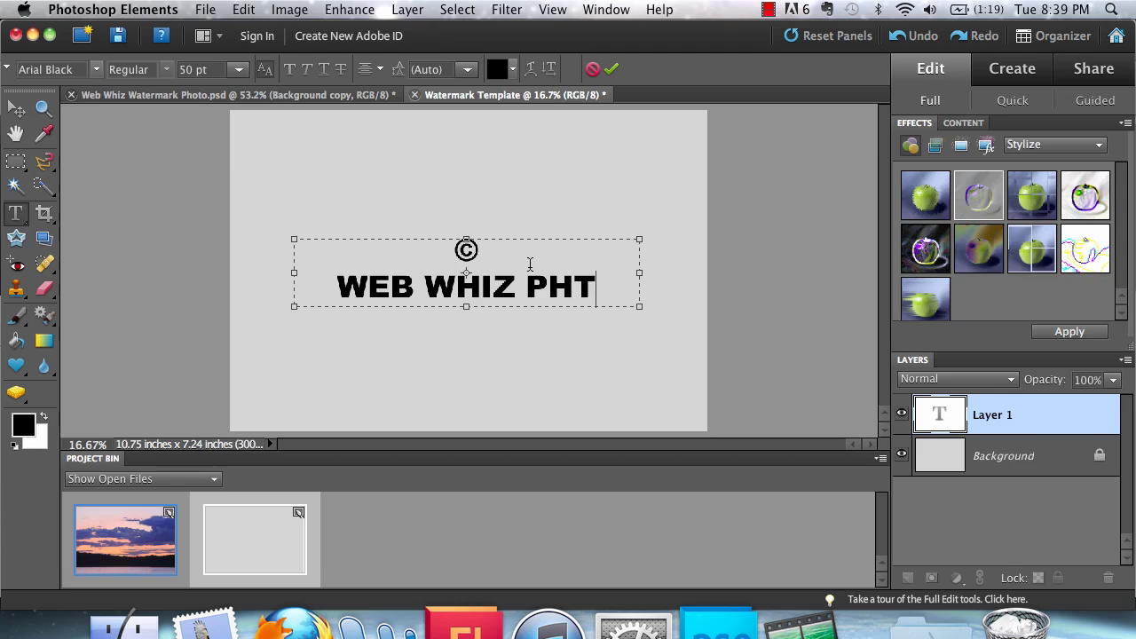
key(BackSpace)
text(OTO)
key(BackSpace)
key(BackSpace)
text(-)
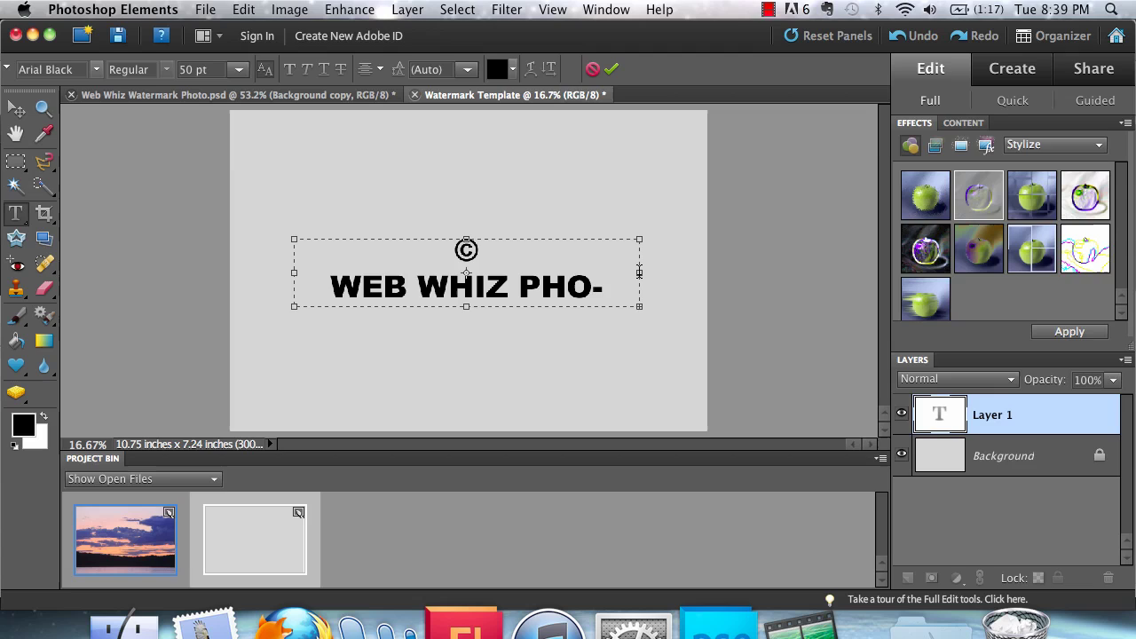
drag(639, 274, 709, 275)
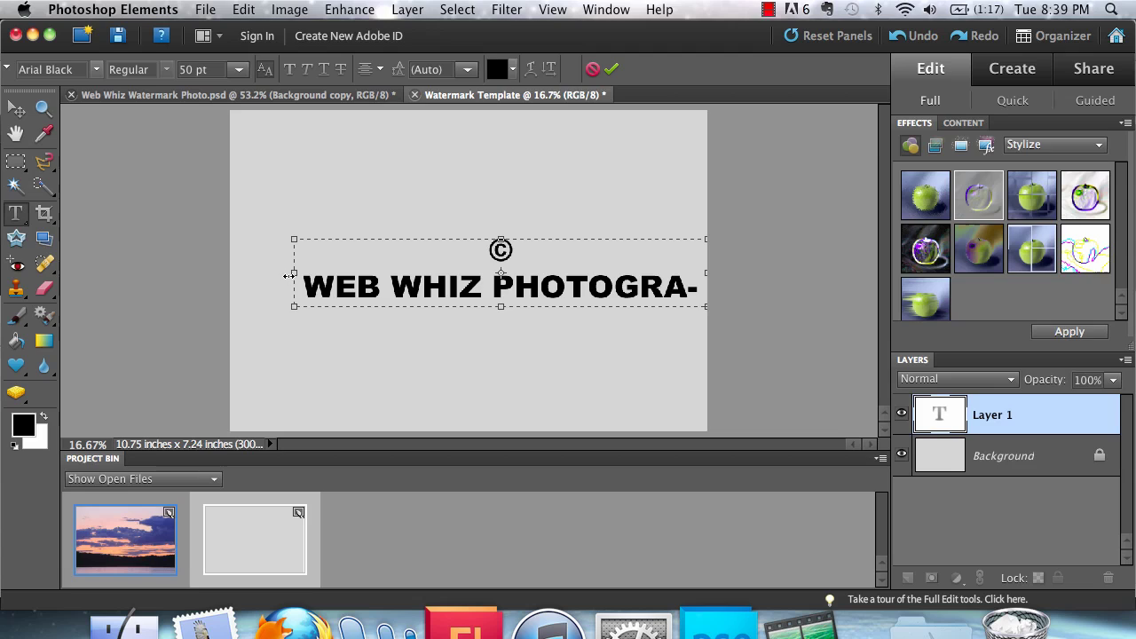
drag(290, 274, 227, 276)
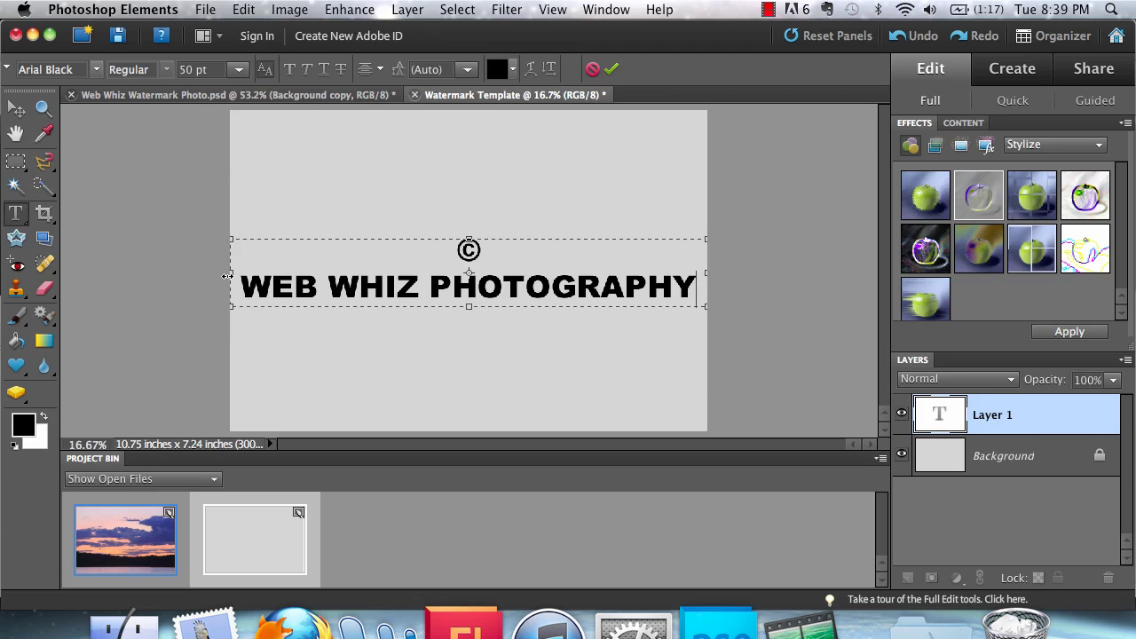
Step: Commit the text, hide the grey Background layer, and select the © character
click(902, 454)
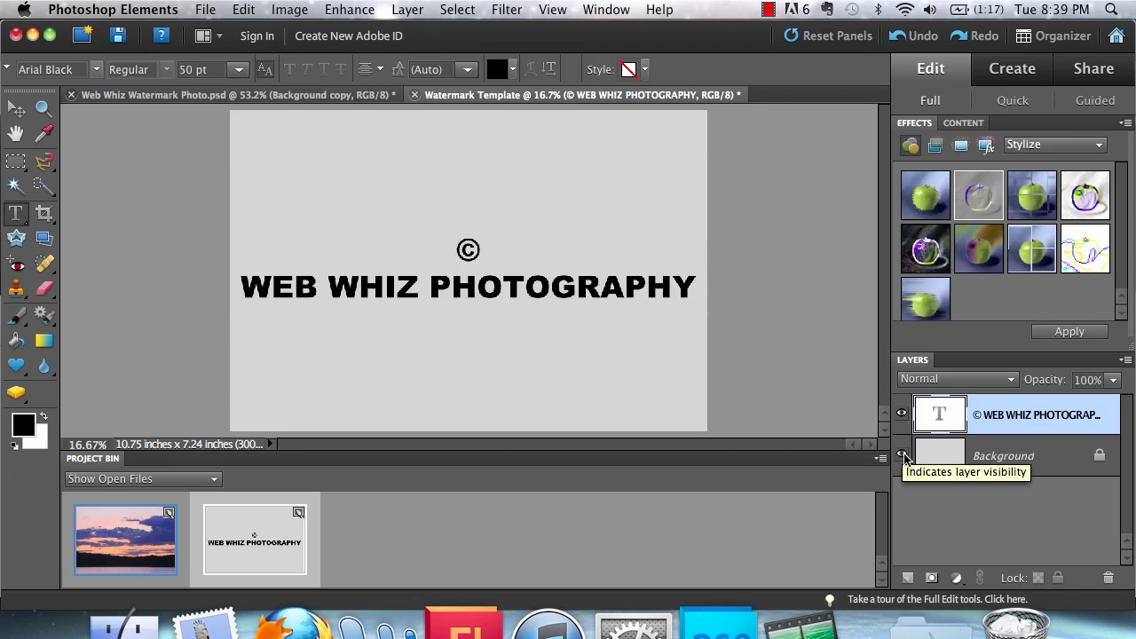
click(902, 455)
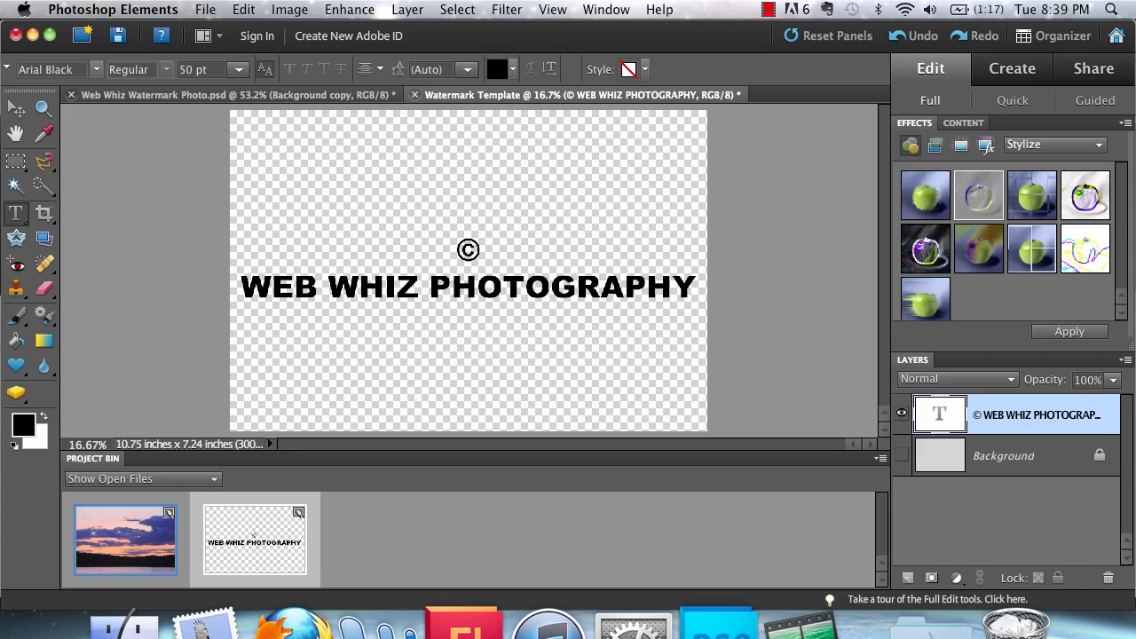
click(469, 266)
double_click(468, 257)
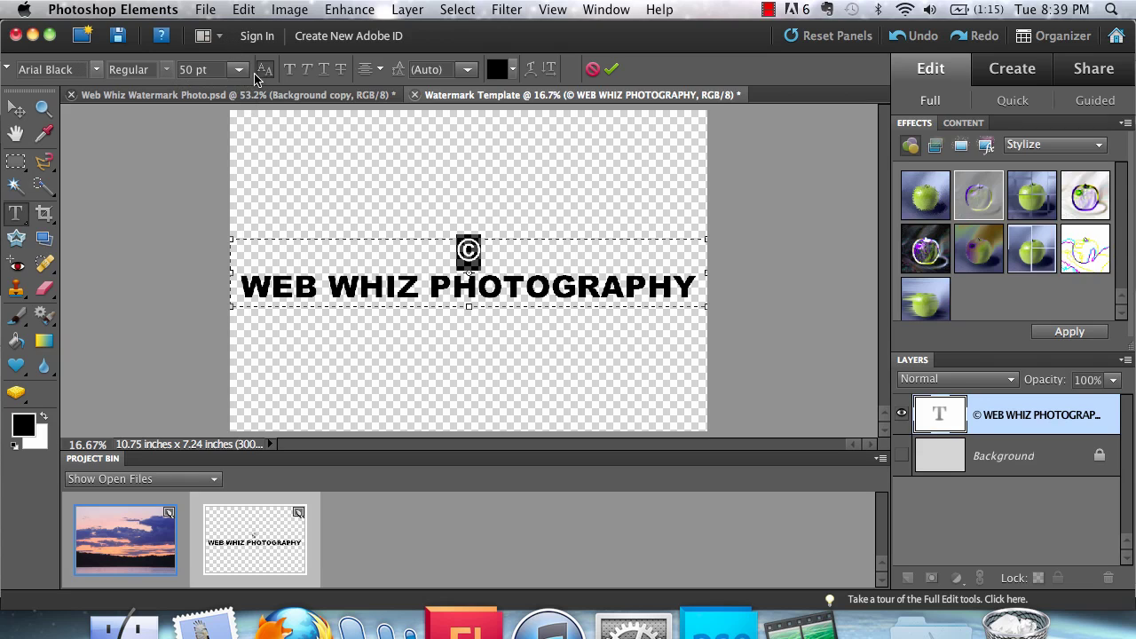
Step: Set the © symbol to 150 pt
click(181, 69)
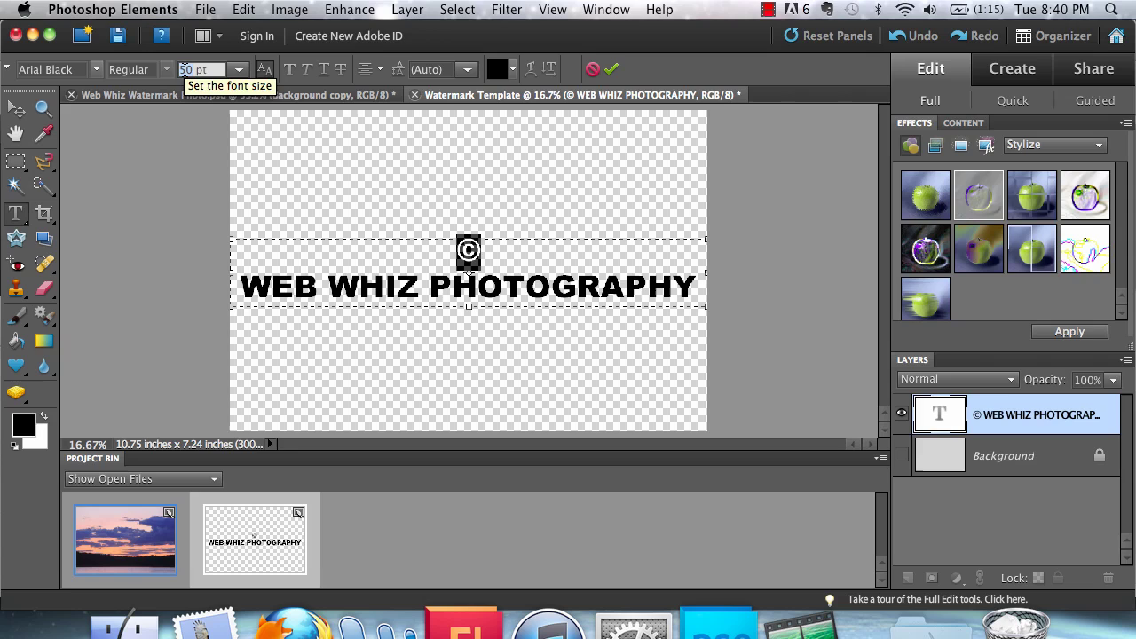
text(150)
key(Return)
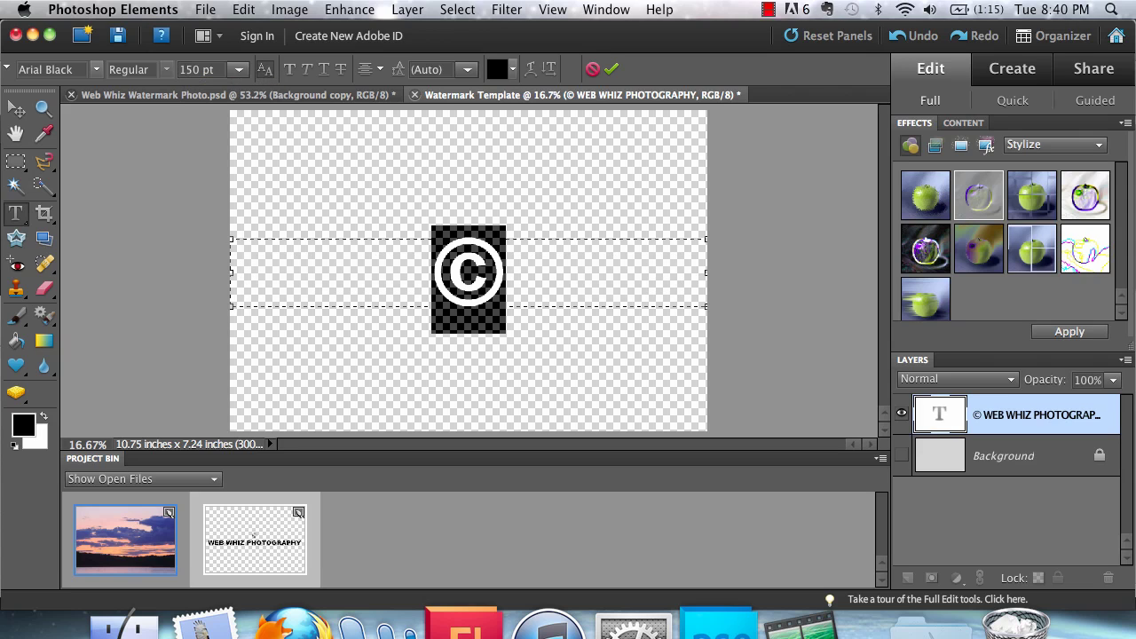
key(Right)
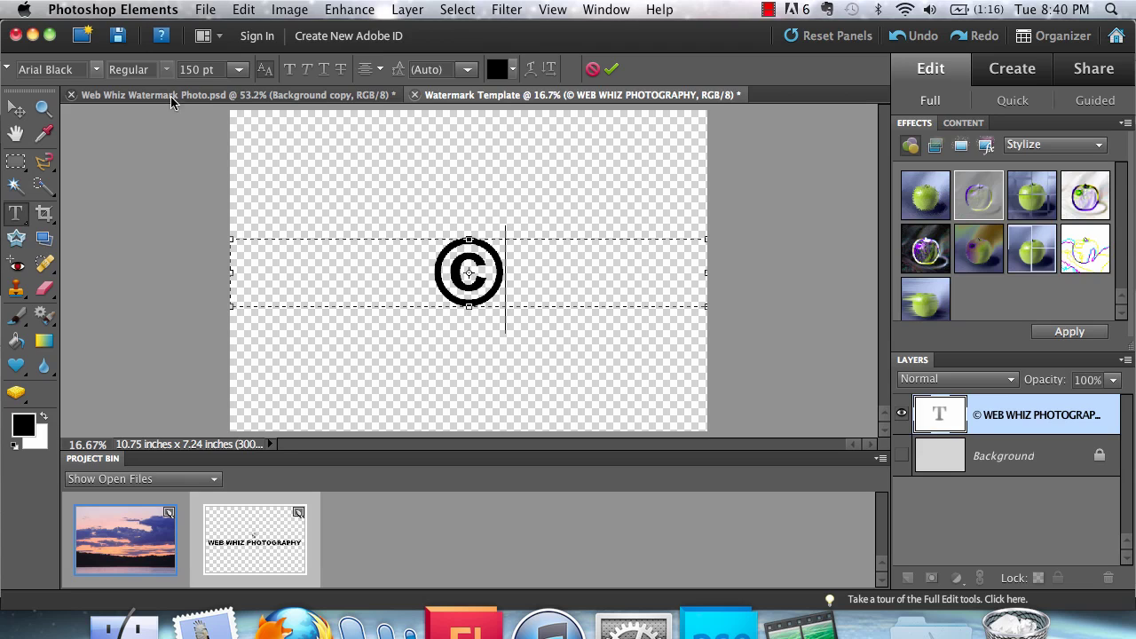
Step: Select all the watermark text, set it to 11 pt, and enlarge the box to fit both lines
click(239, 71)
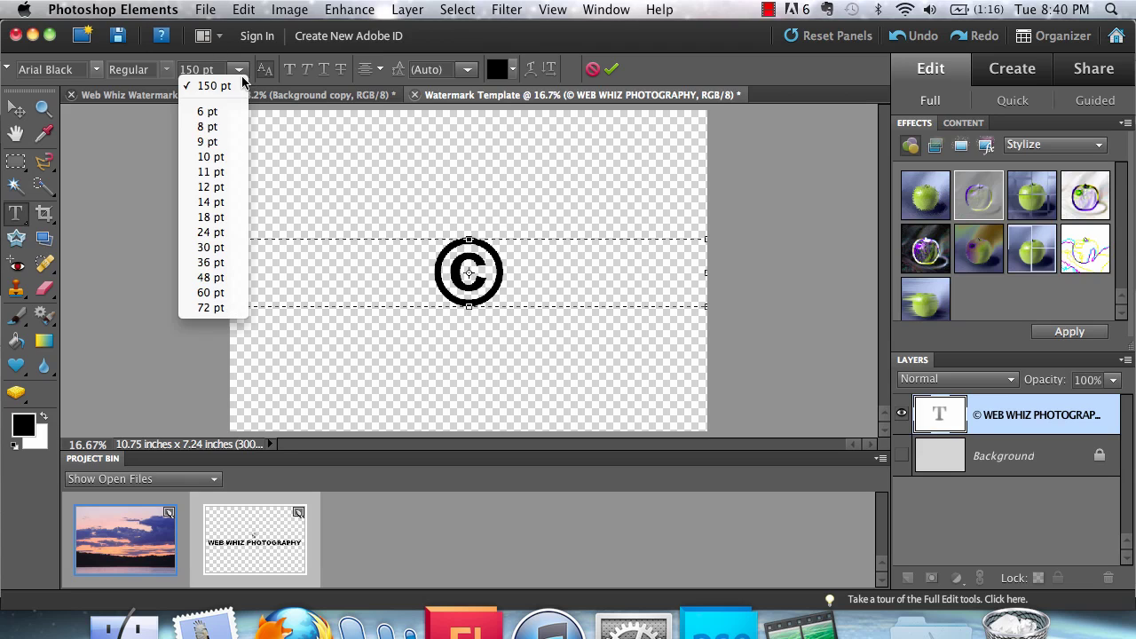
click(222, 127)
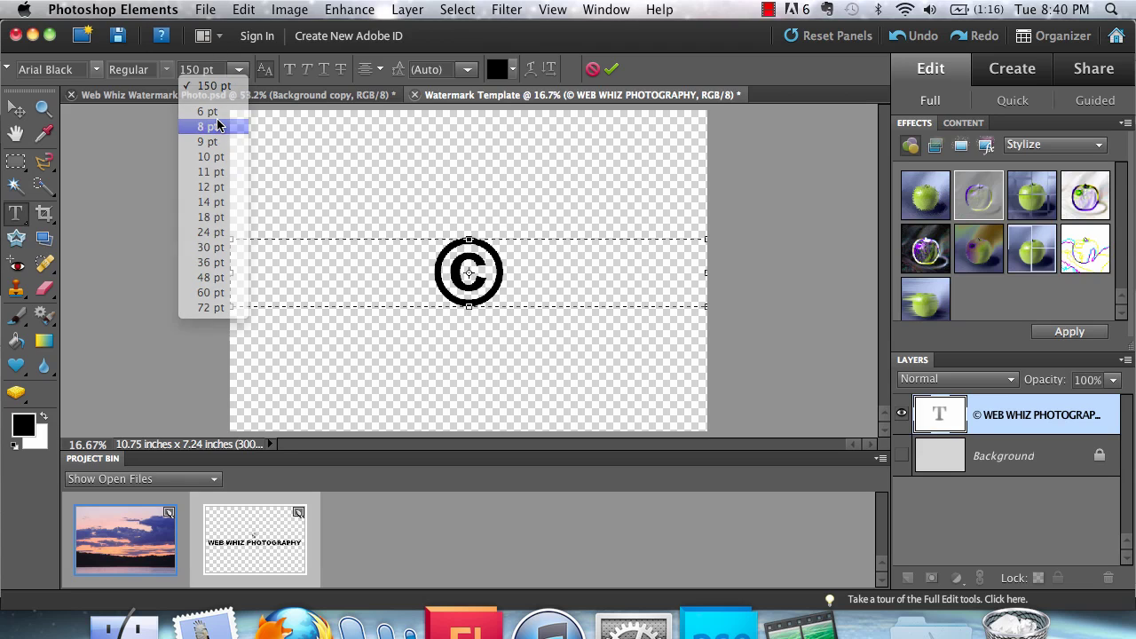
click(236, 70)
click(535, 270)
right_click(535, 271)
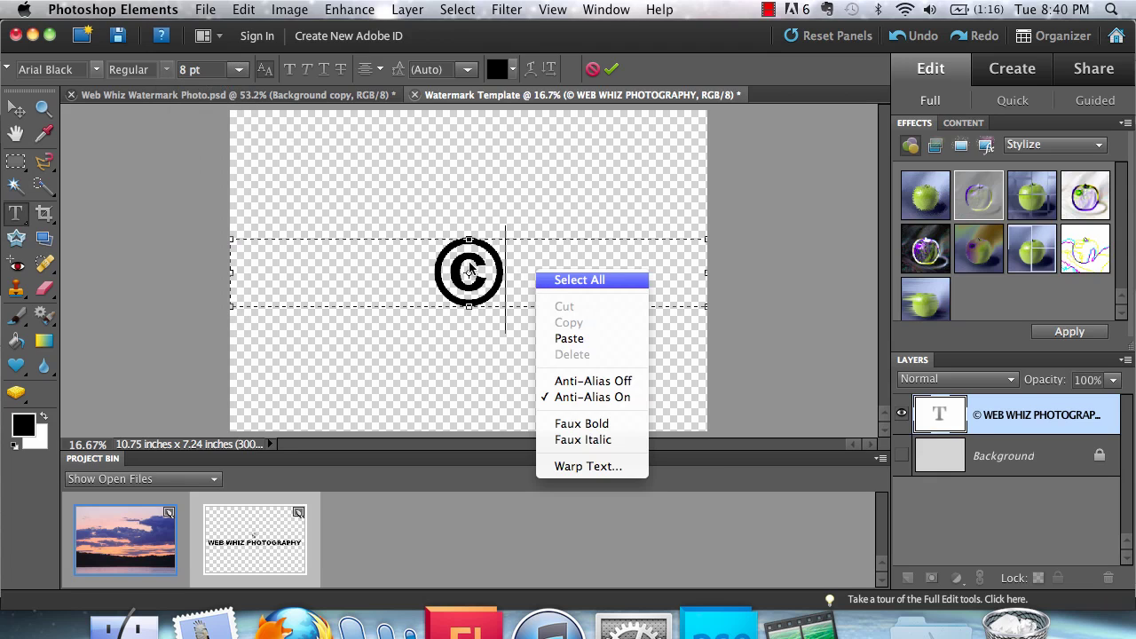
click(539, 280)
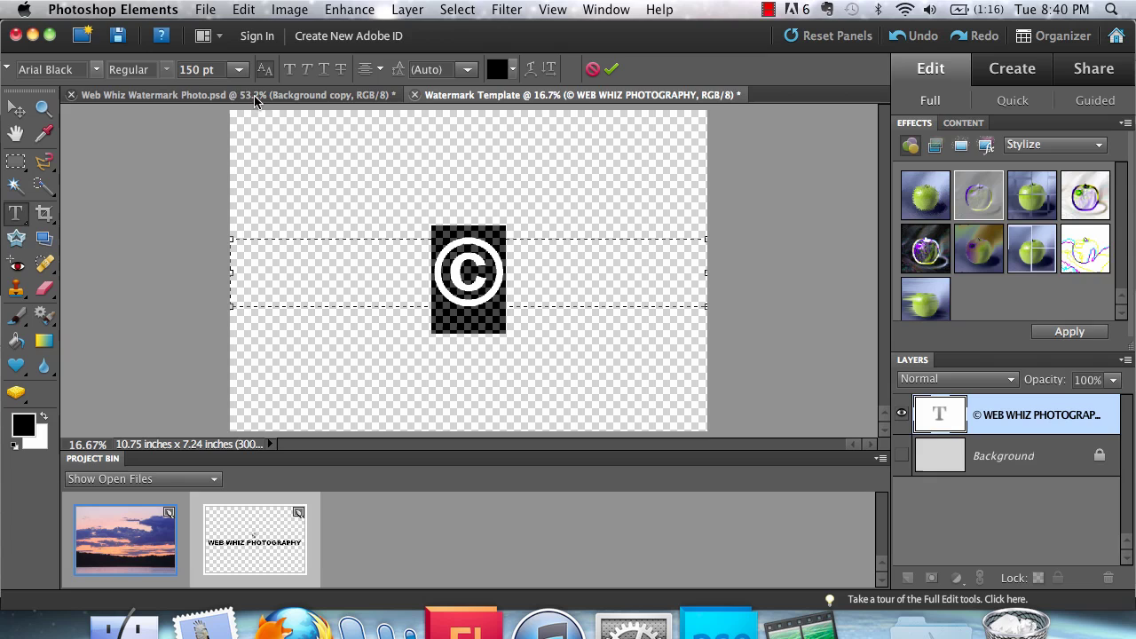
click(238, 70)
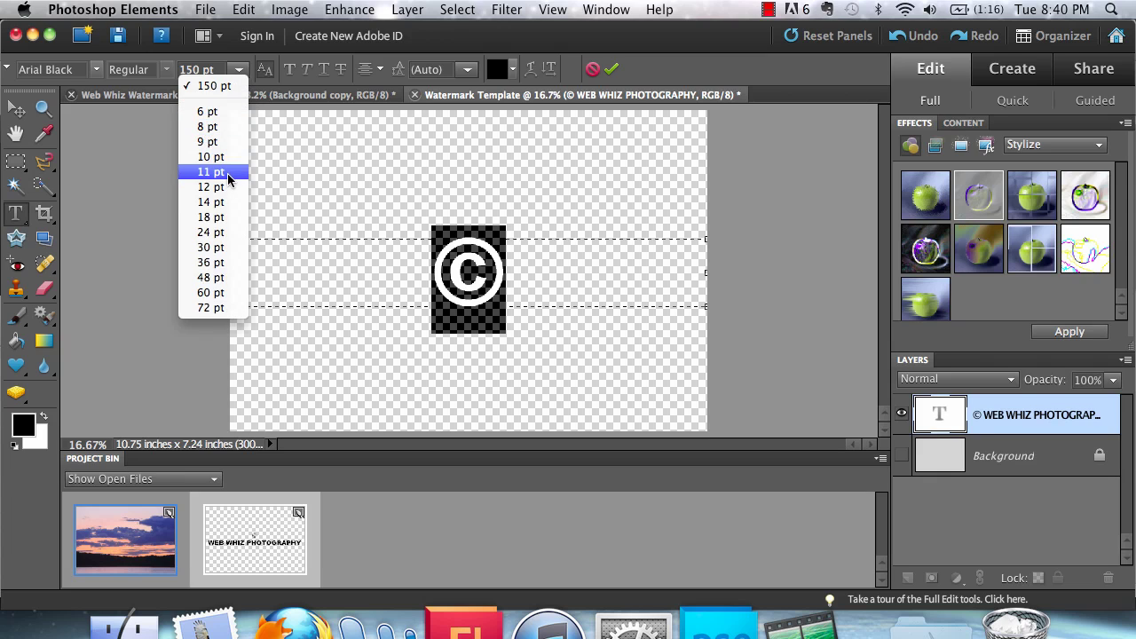
click(225, 172)
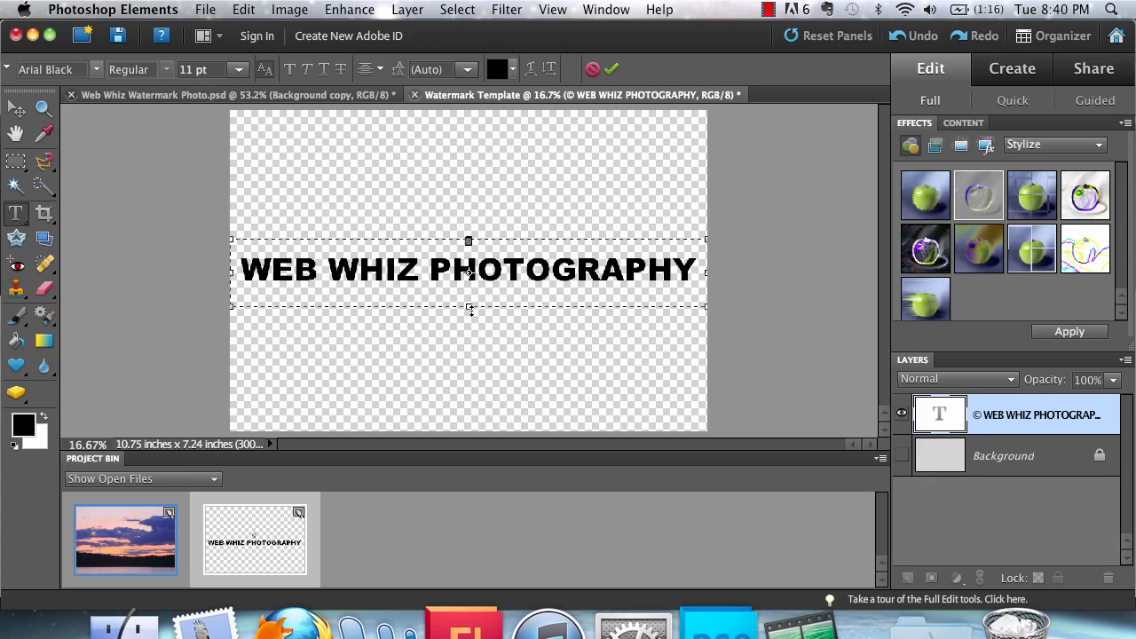
drag(469, 307, 469, 387)
Step: Set the © to 150 pt, select WEB WHIZ PHOTOGRAPHY, shrink the box and commit the text
click(182, 69)
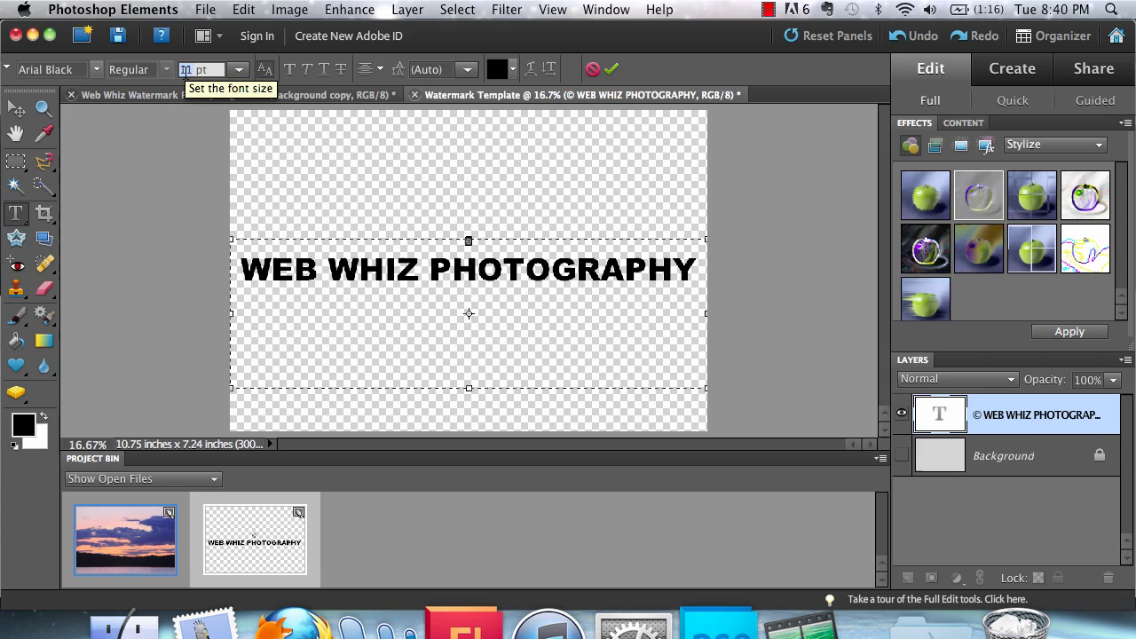
text(150)
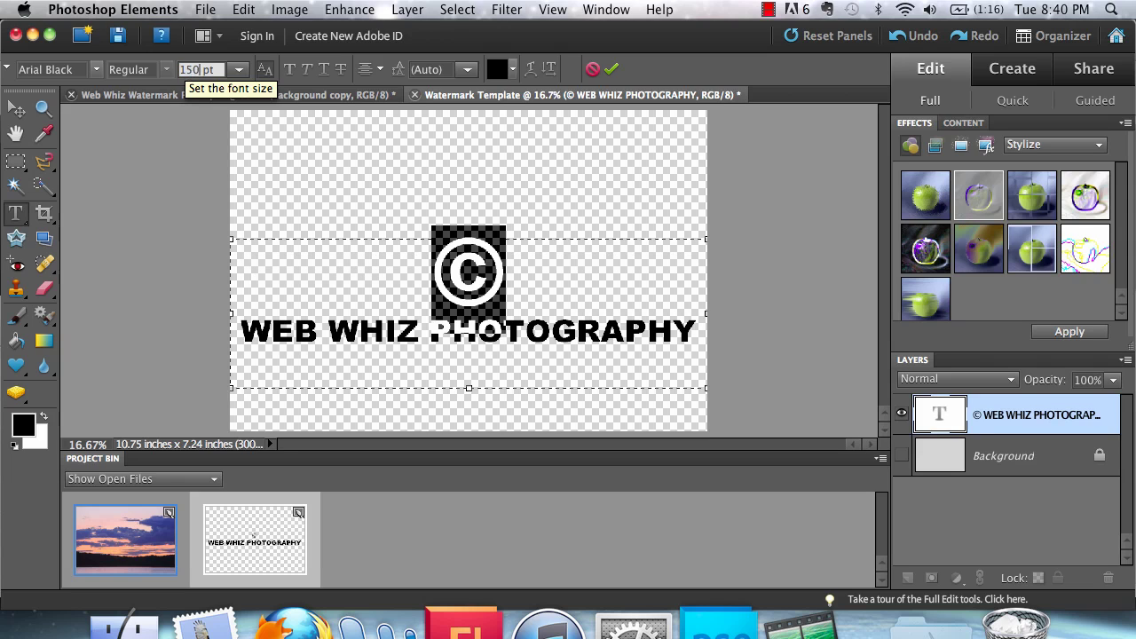
key(Return)
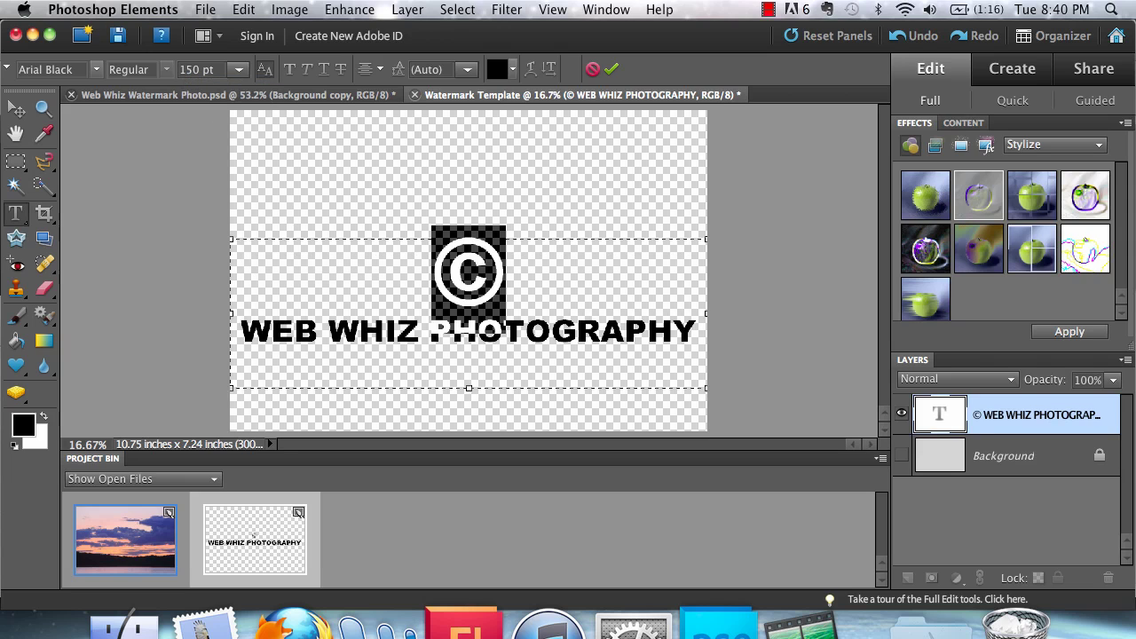
drag(241, 331, 697, 331)
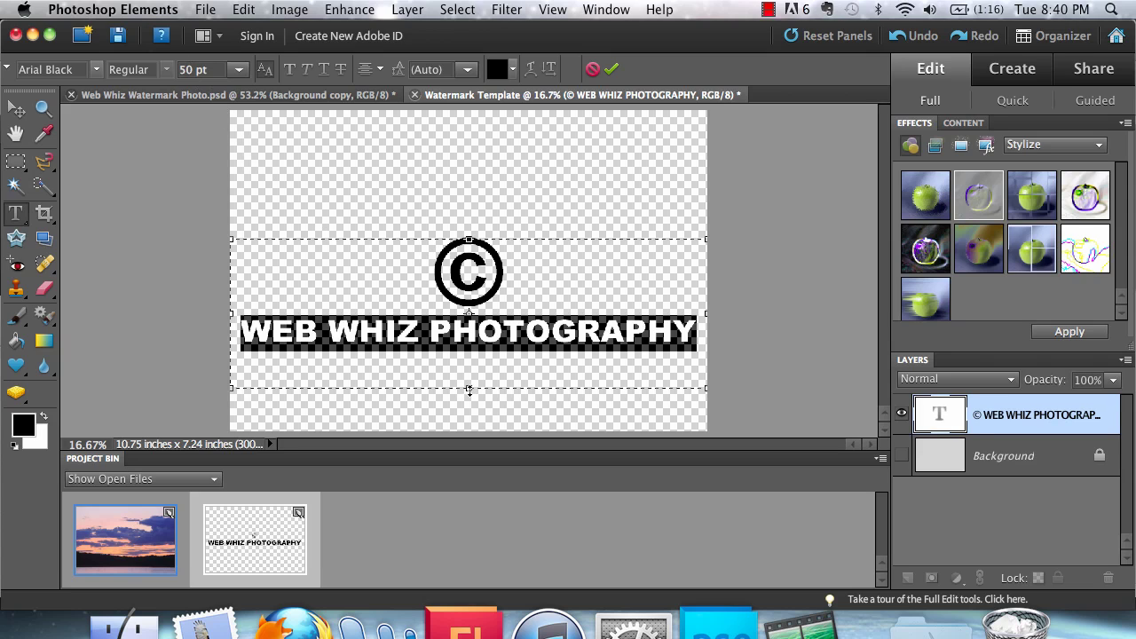
drag(468, 387, 469, 345)
key(KP_Enter)
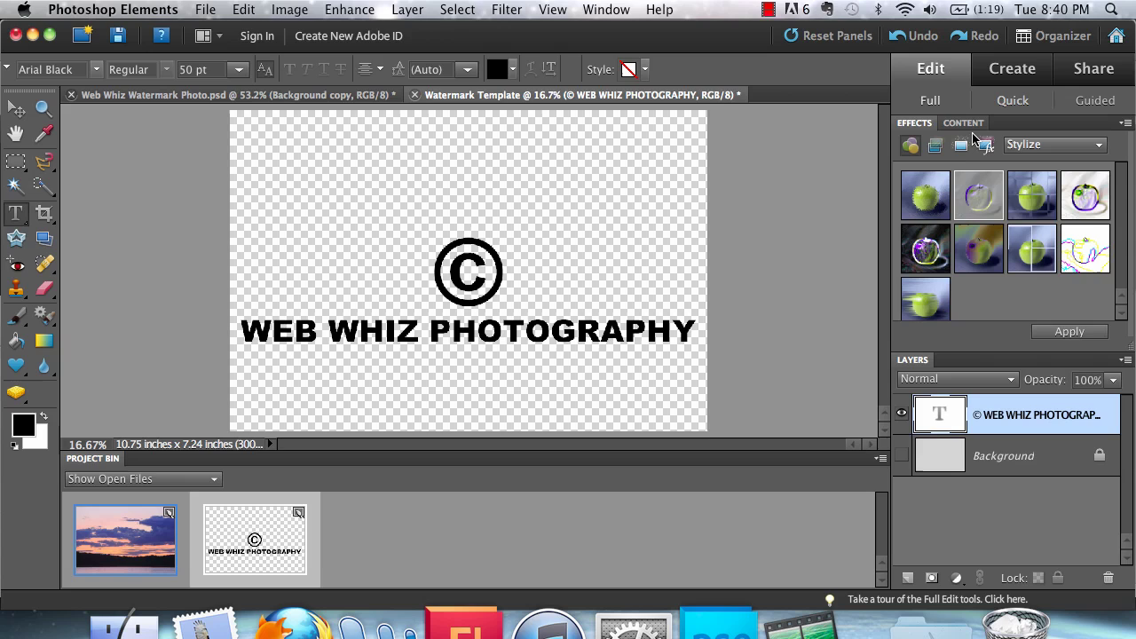
click(1047, 146)
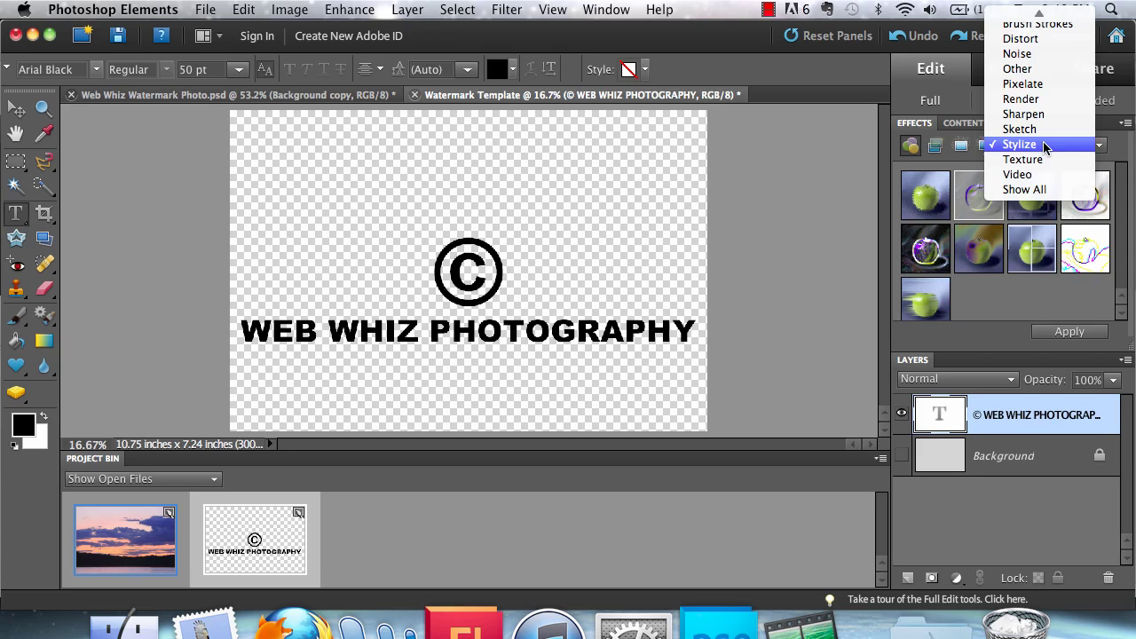
click(1040, 147)
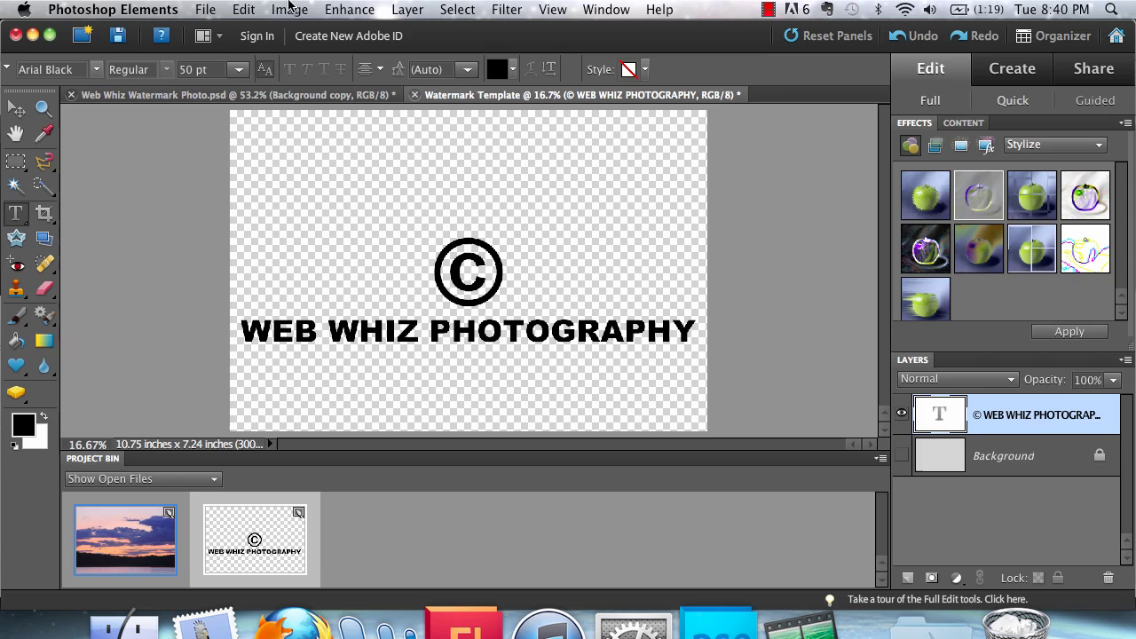
Step: Simplify the type layer and apply Emboss at angle 135°, height 3 pixels, amount 100%
click(506, 7)
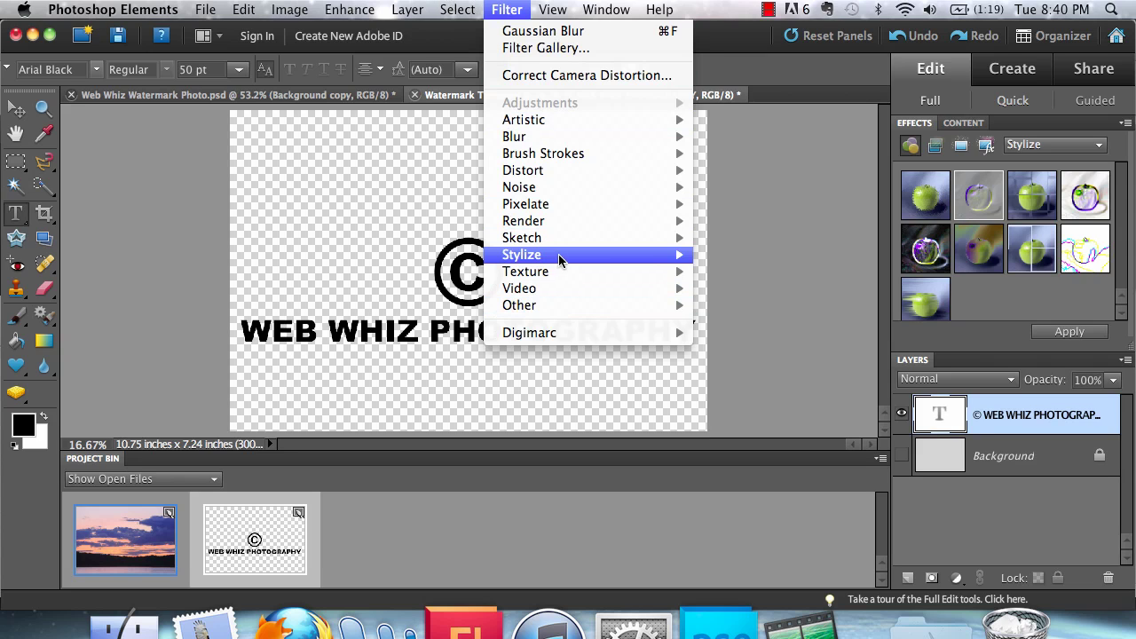
mouse_move(560, 256)
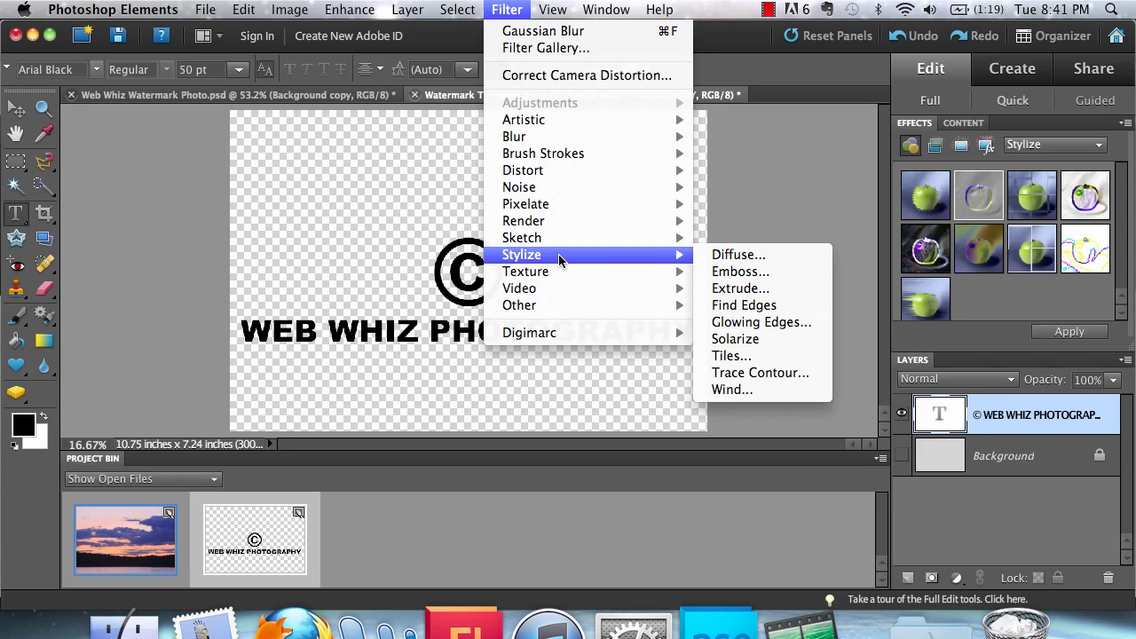
click(750, 272)
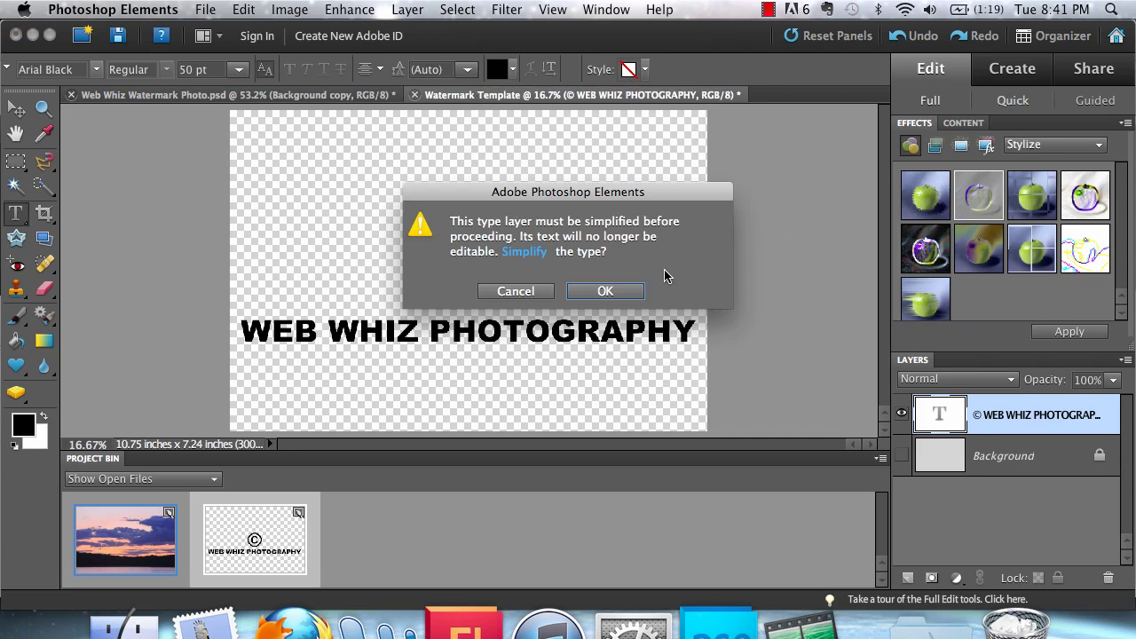
click(601, 293)
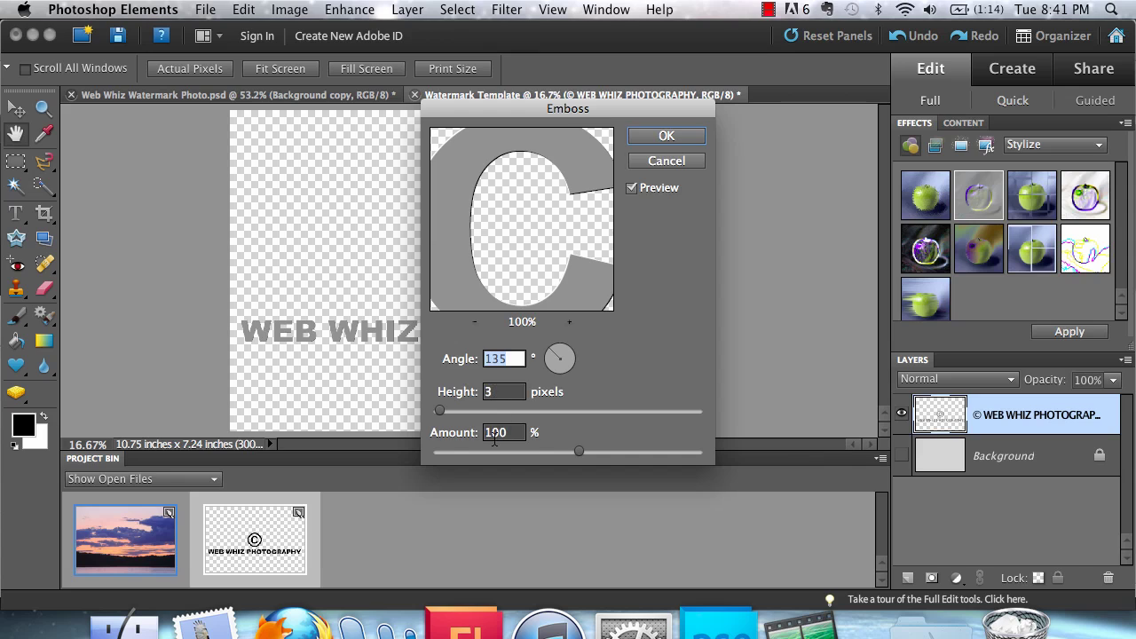
click(664, 136)
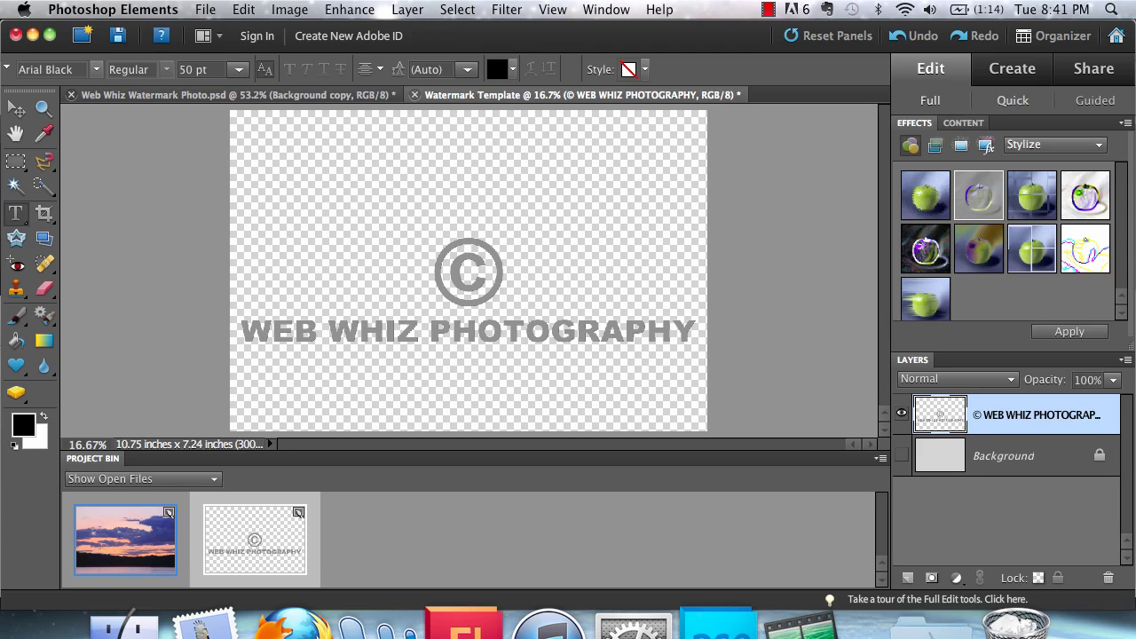
Step: Apply a Gaussian Blur with a 3.0-pixel radius to the embossed watermark
click(453, 9)
mouse_move(498, 7)
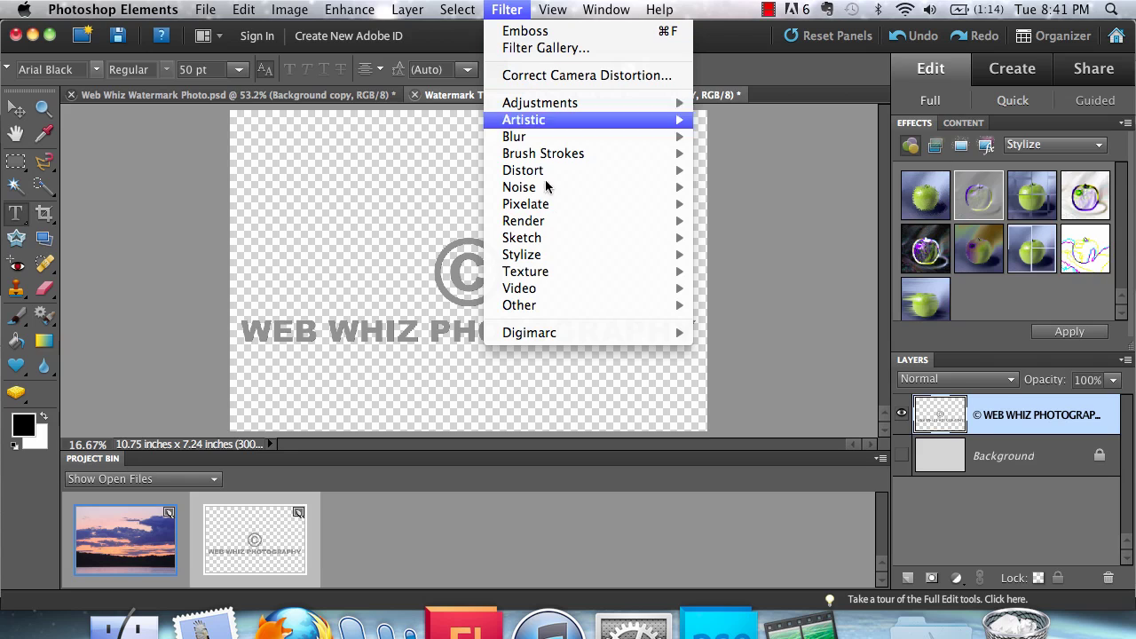
mouse_move(572, 289)
mouse_move(581, 140)
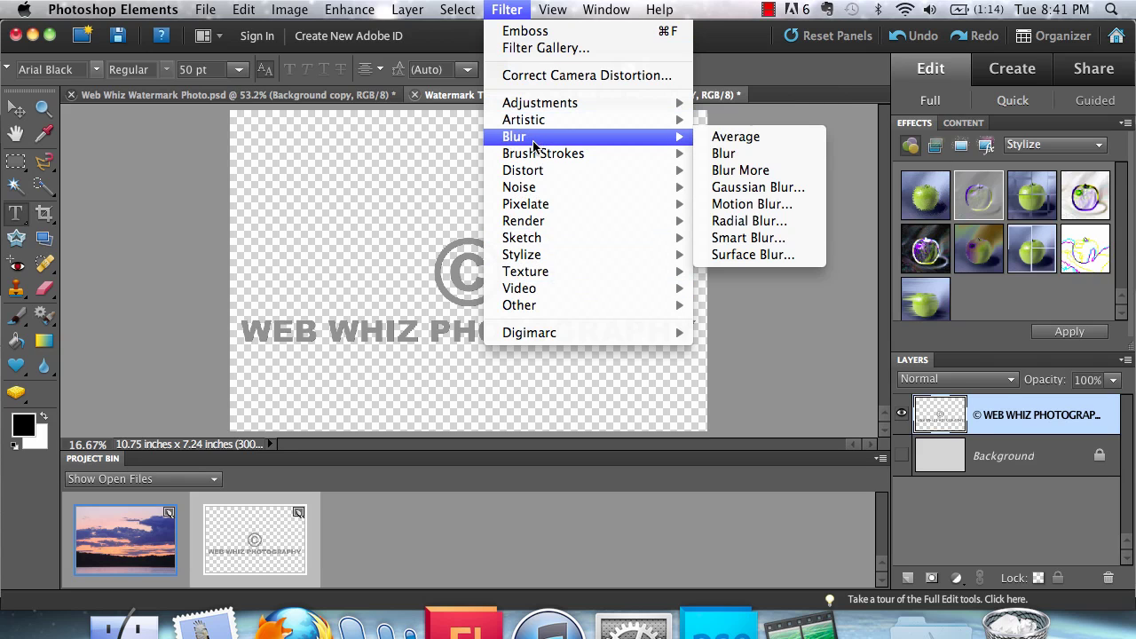
click(755, 188)
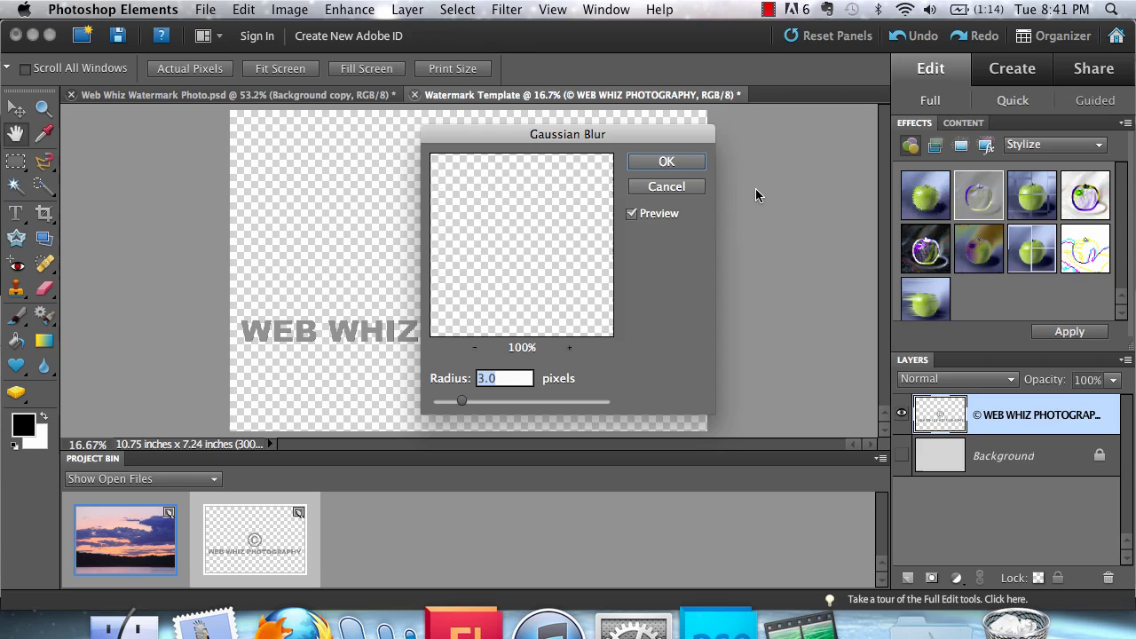
click(663, 163)
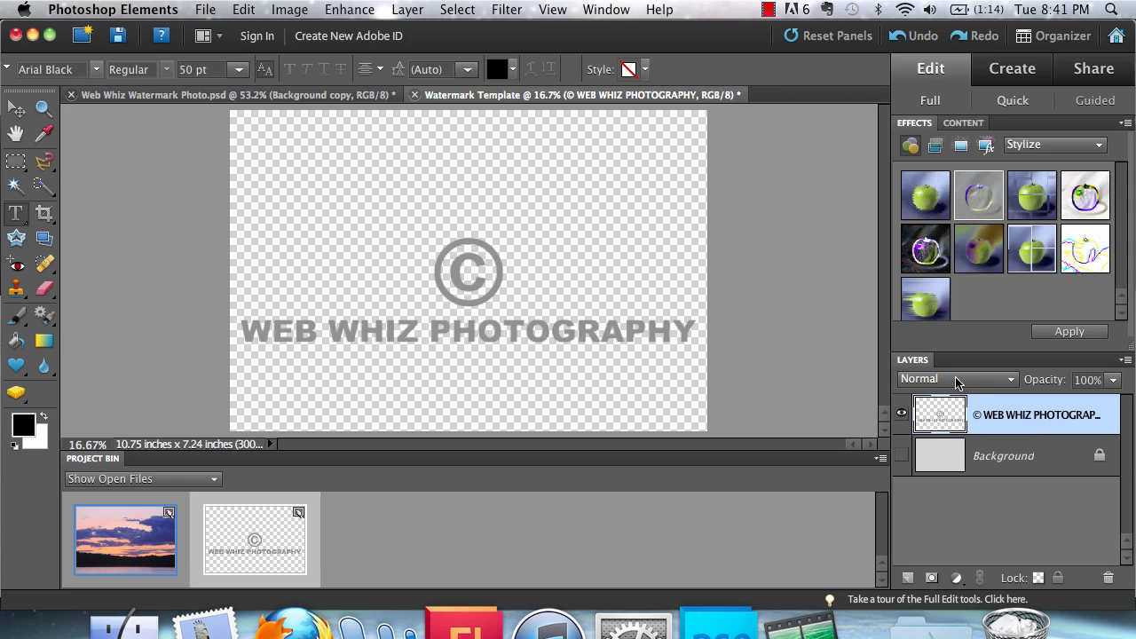
Step: Blend the watermark layer in Hard Light, show the grey background, and nudge the watermark upward
click(918, 383)
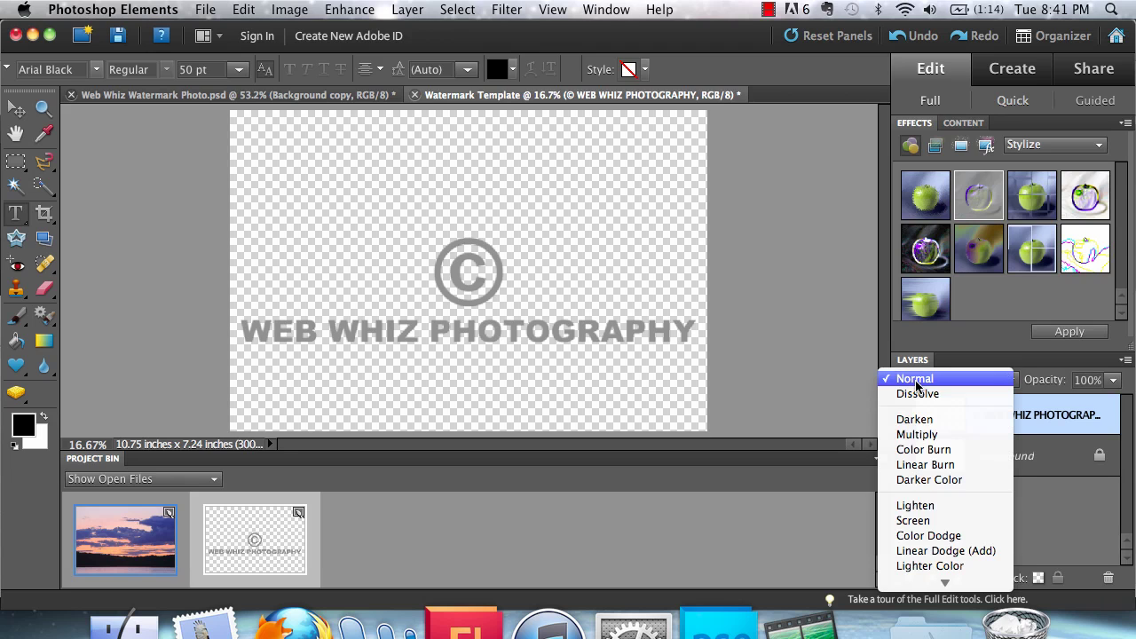
scroll(942, 523, down, 5)
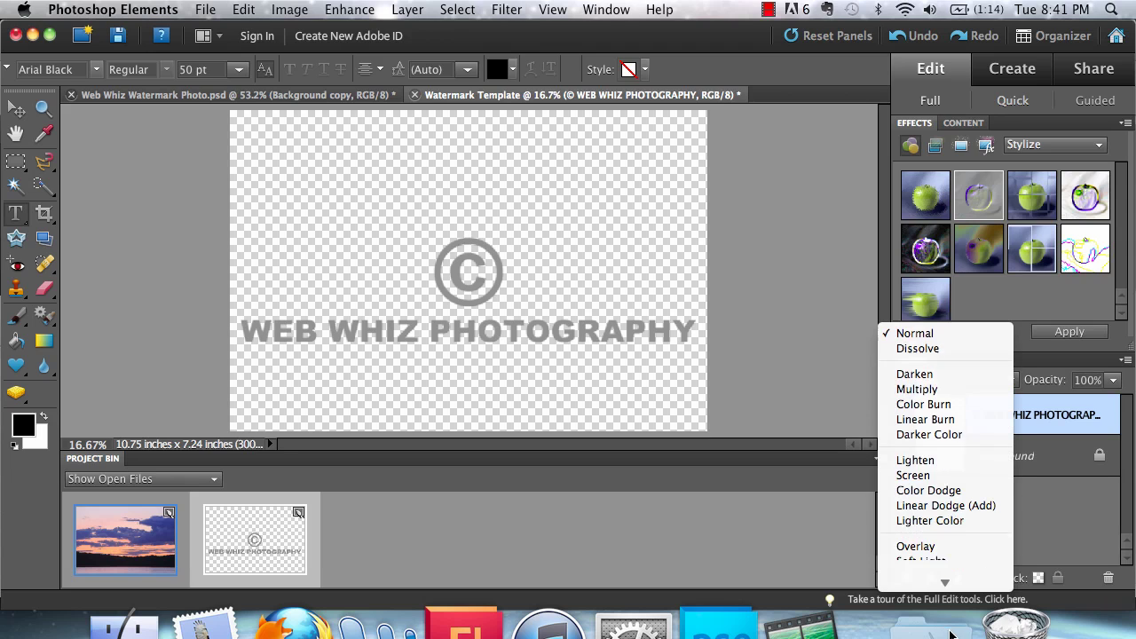
click(947, 476)
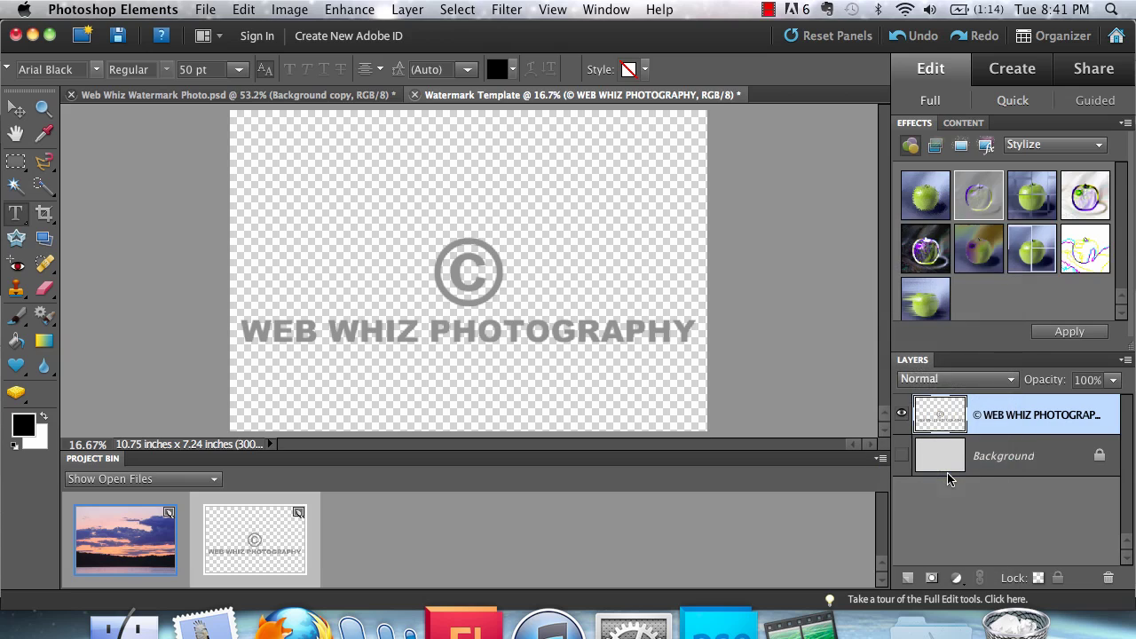
click(901, 456)
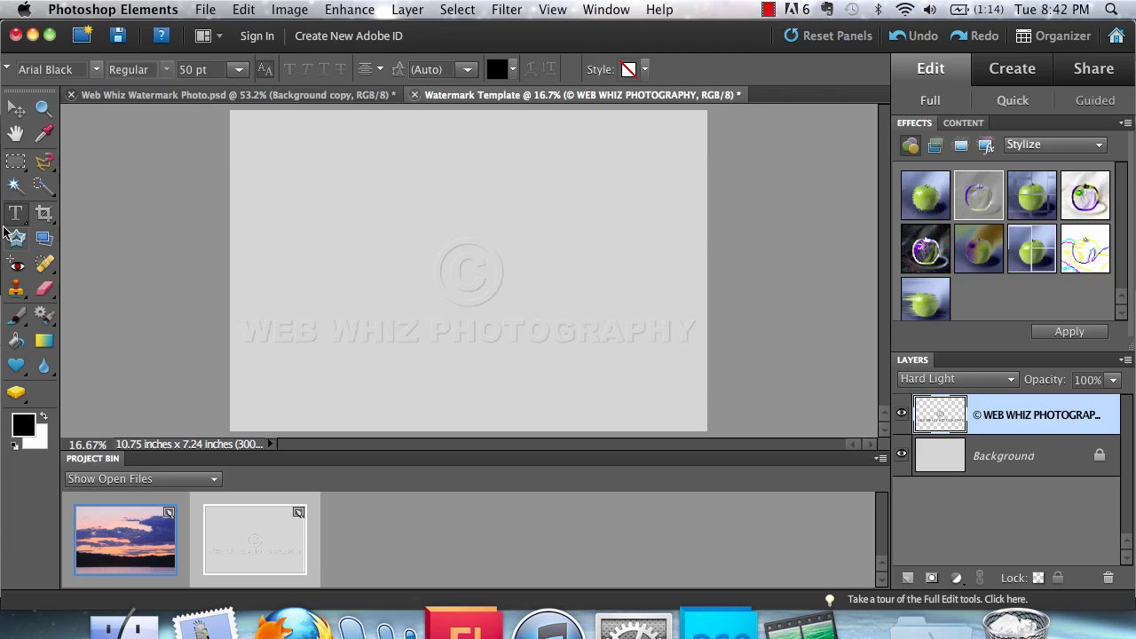
click(16, 108)
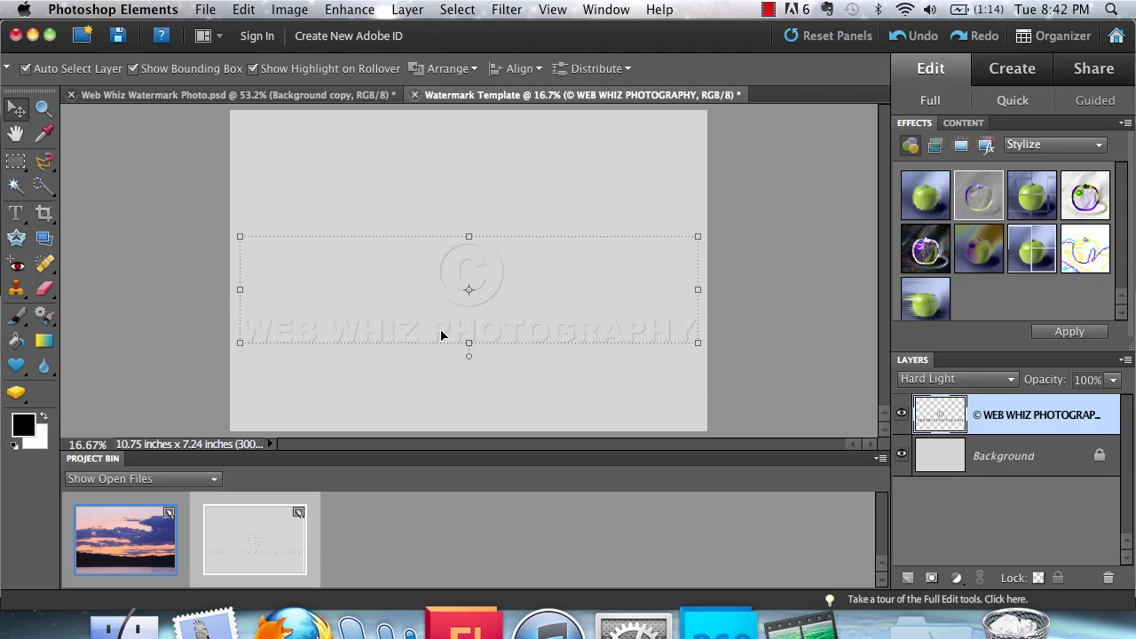
drag(441, 332, 441, 308)
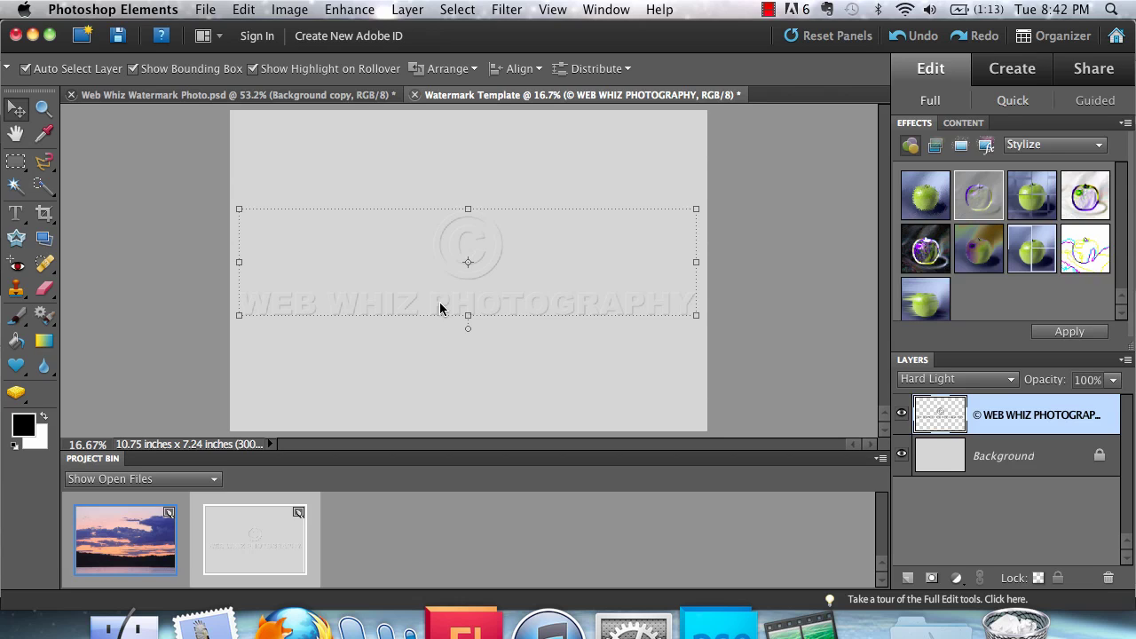
Step: Copy the watermark layer from the Watermark Template onto the sunset photo
click(232, 96)
click(468, 95)
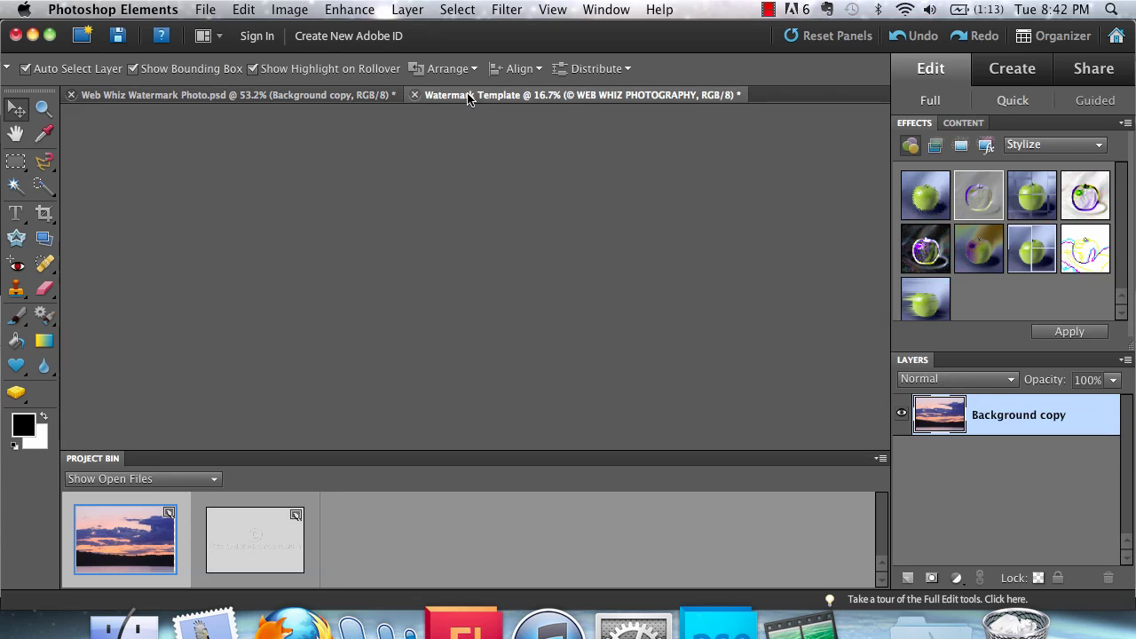
mouse_move(489, 269)
mouse_down()
mouse_move(405, 253)
mouse_move(286, 157)
mouse_move(417, 89)
mouse_move(266, 95)
mouse_move(333, 177)
mouse_move(491, 290)
mouse_up()
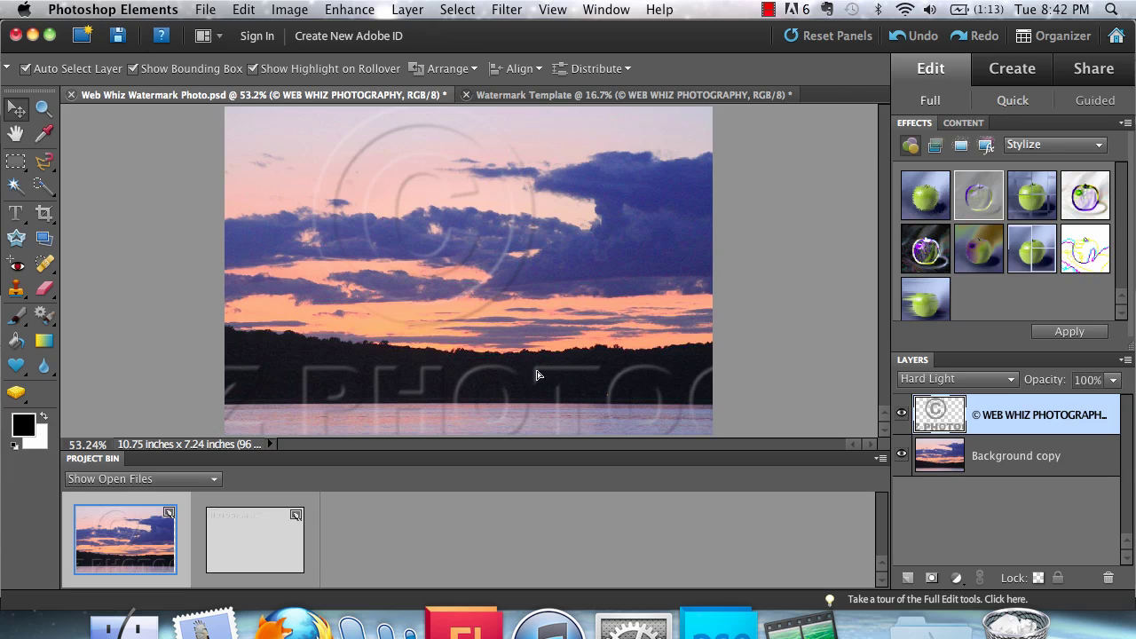
drag(537, 375, 343, 221)
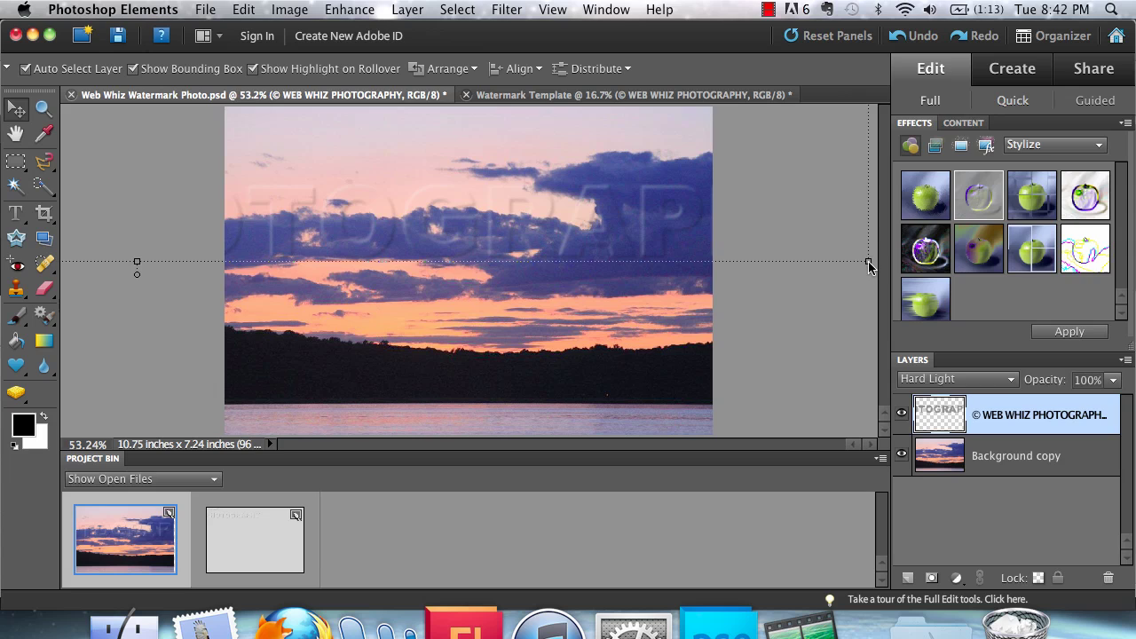
Step: Scale the watermark down to 23.5%, centre it over the photo and commit
drag(869, 267, 655, 212)
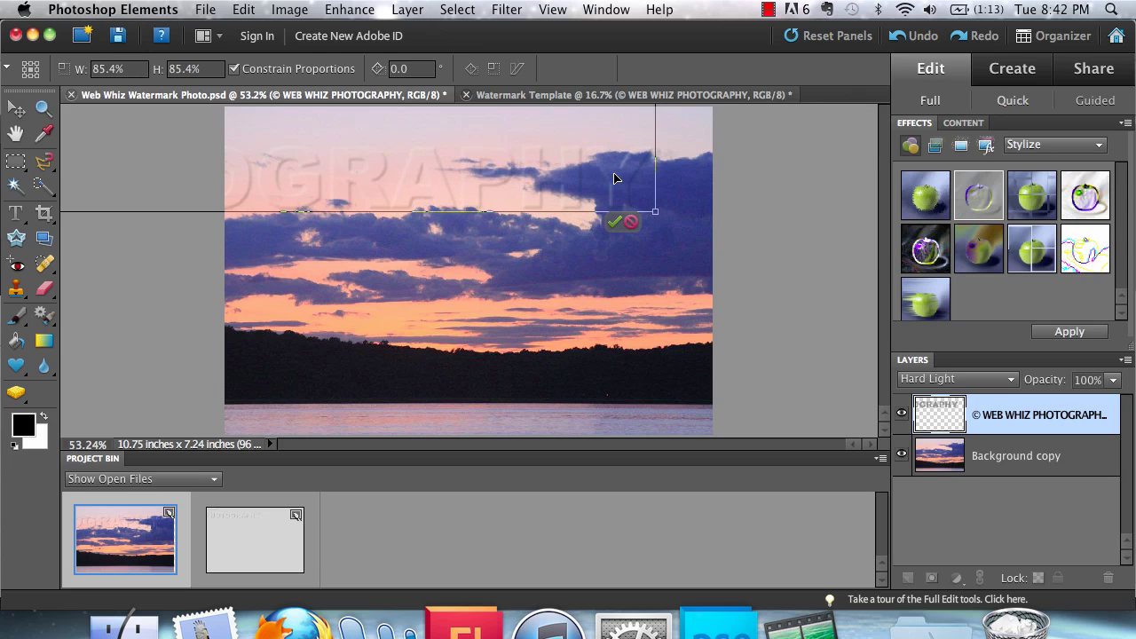
drag(616, 178, 762, 386)
drag(801, 422, 336, 239)
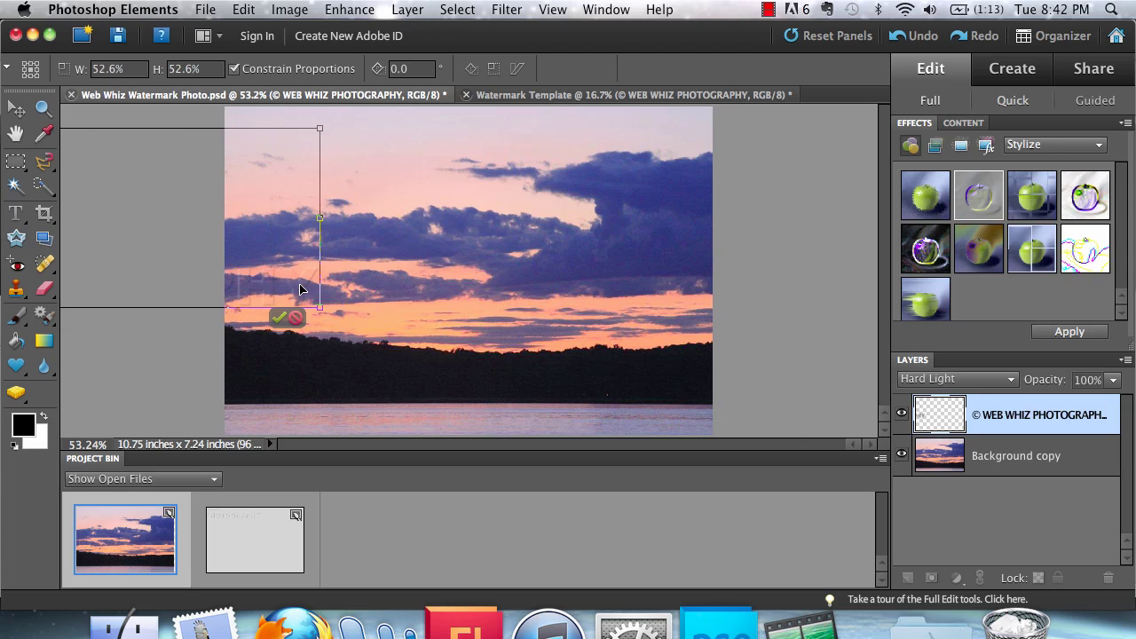
drag(299, 292, 395, 298)
drag(624, 337, 617, 316)
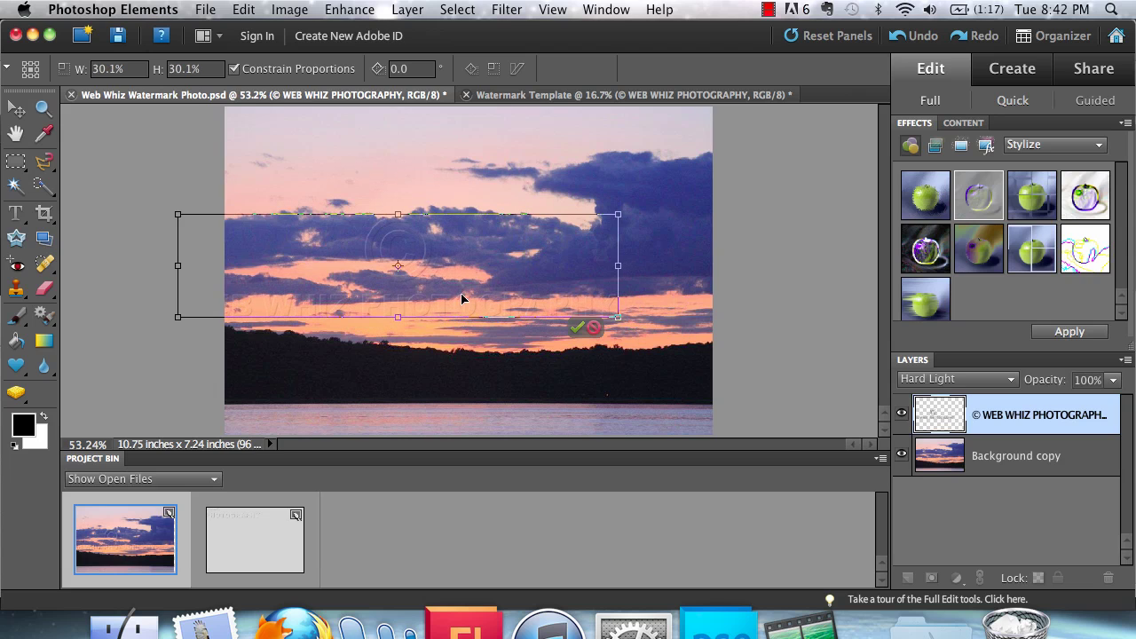
drag(423, 274, 481, 302)
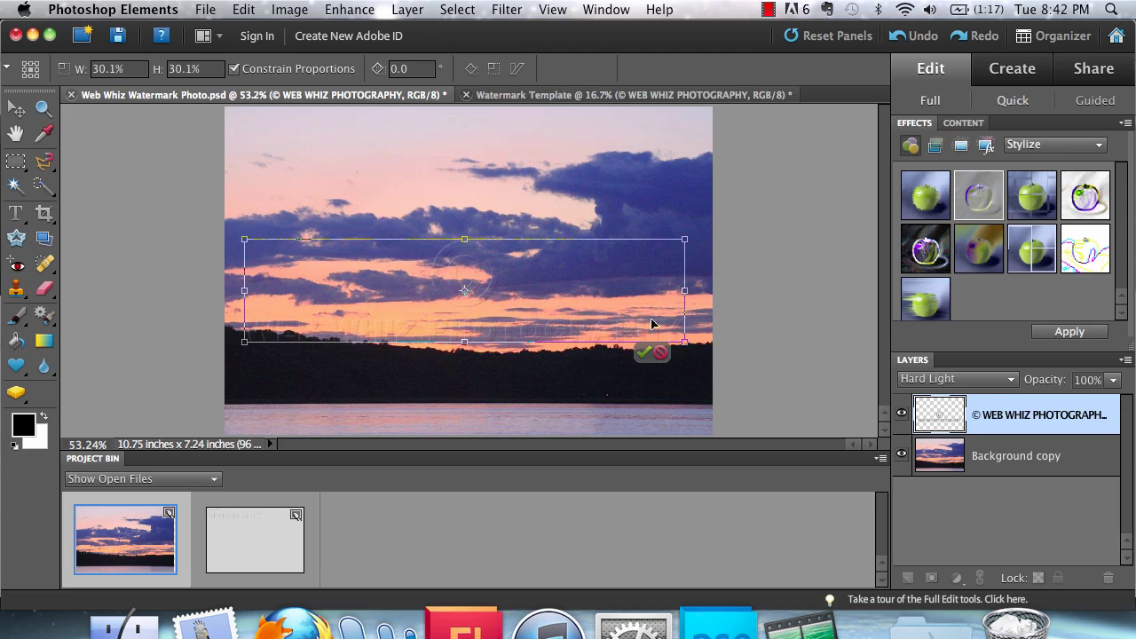
drag(644, 331, 552, 311)
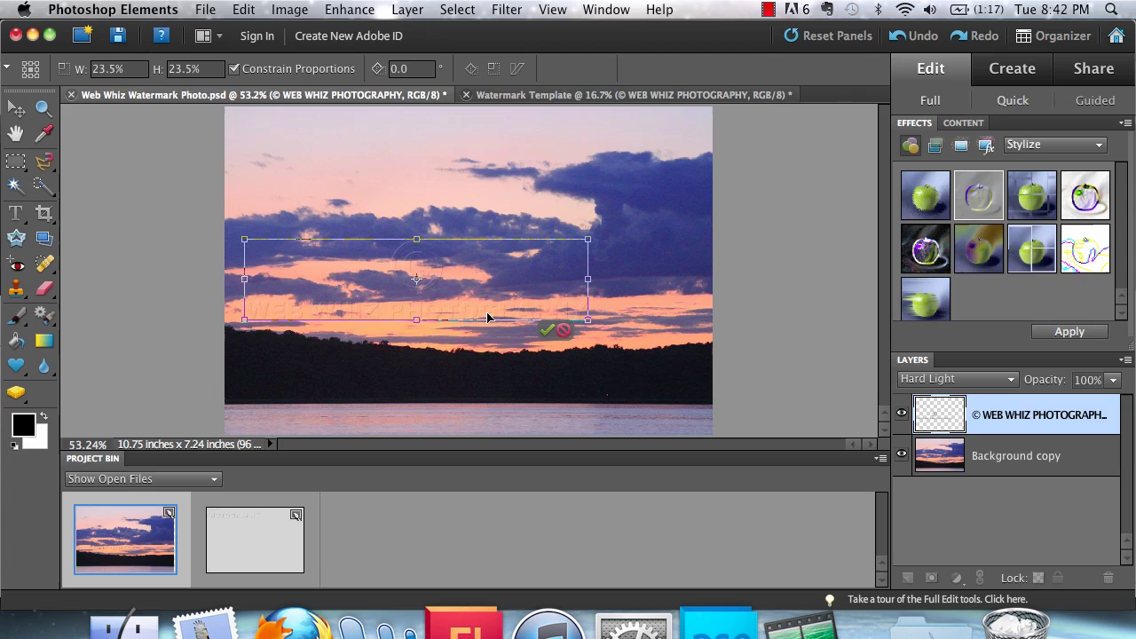
drag(434, 287, 492, 285)
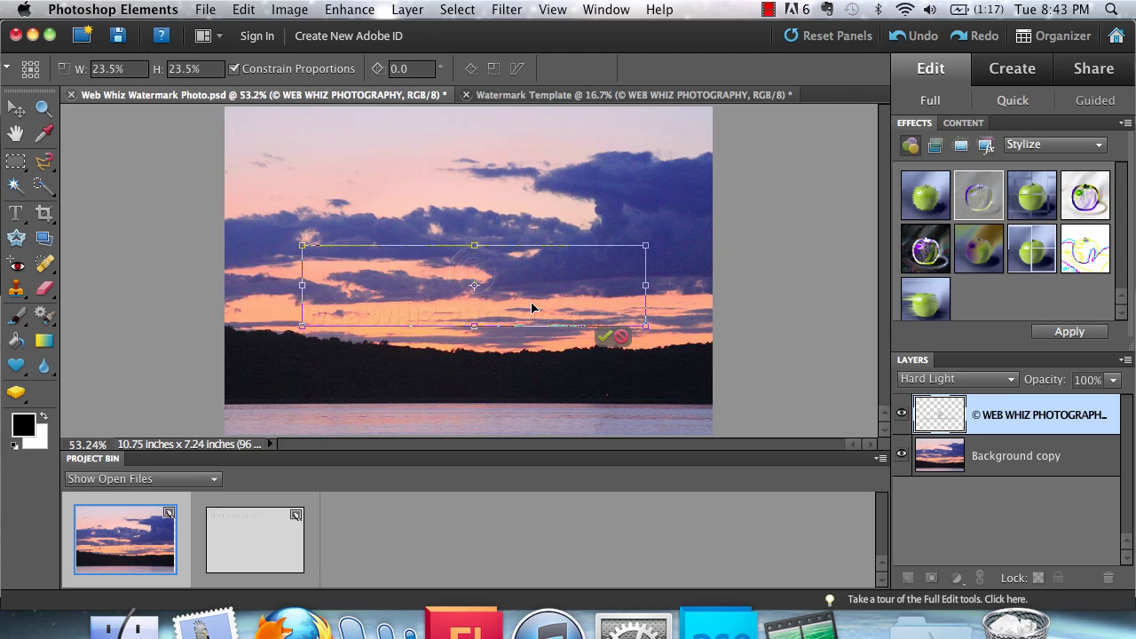
click(605, 336)
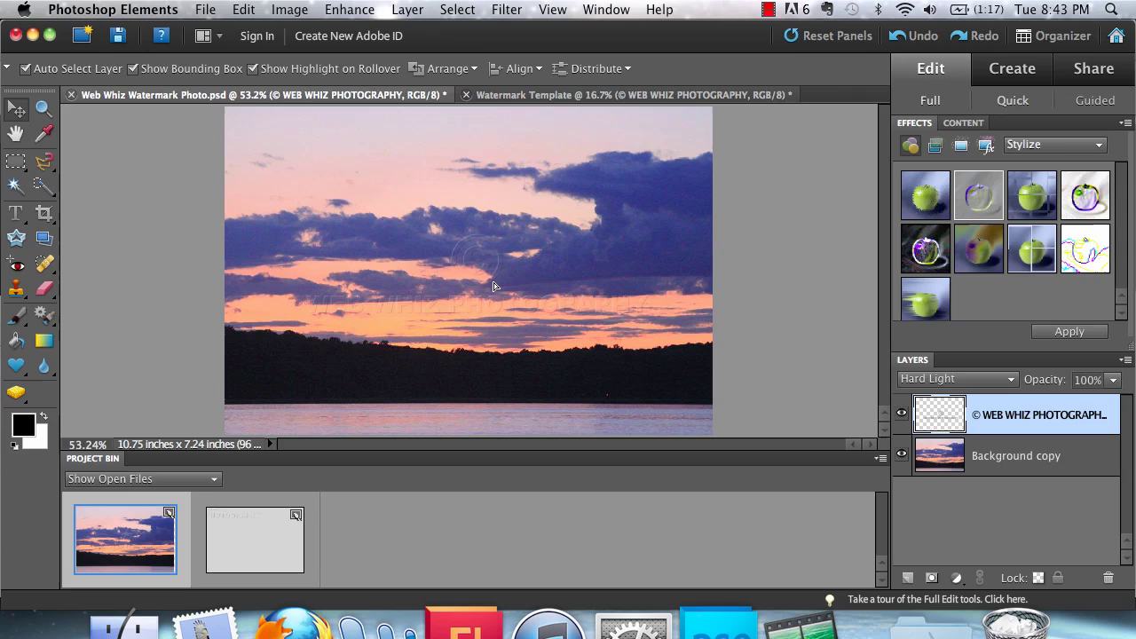
click(490, 283)
click(154, 199)
click(43, 107)
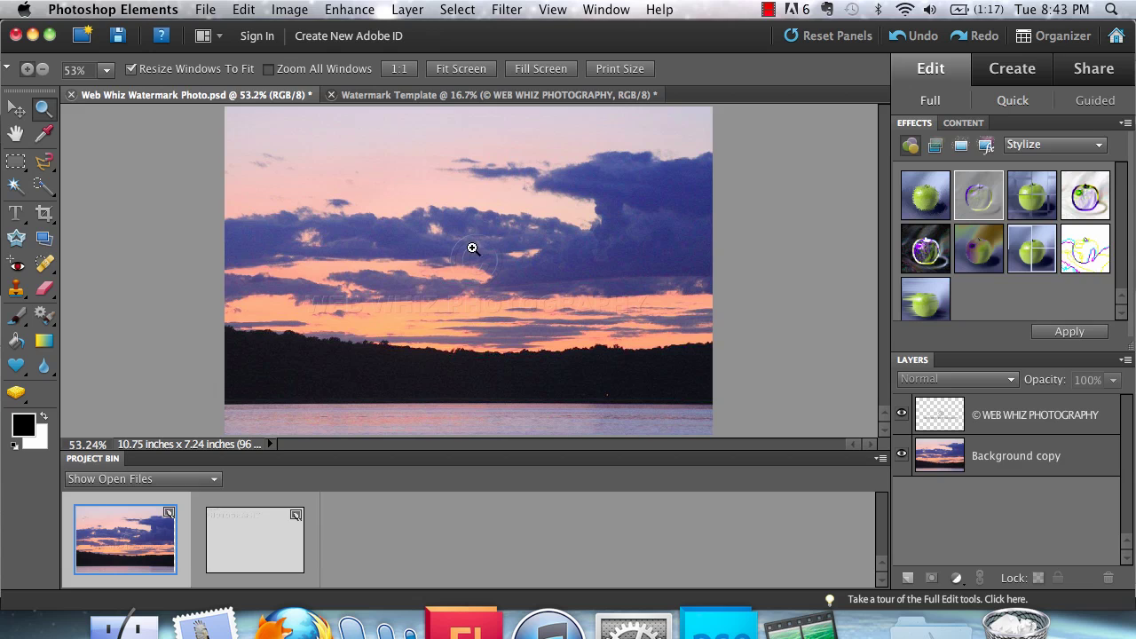
click(491, 291)
click(436, 263)
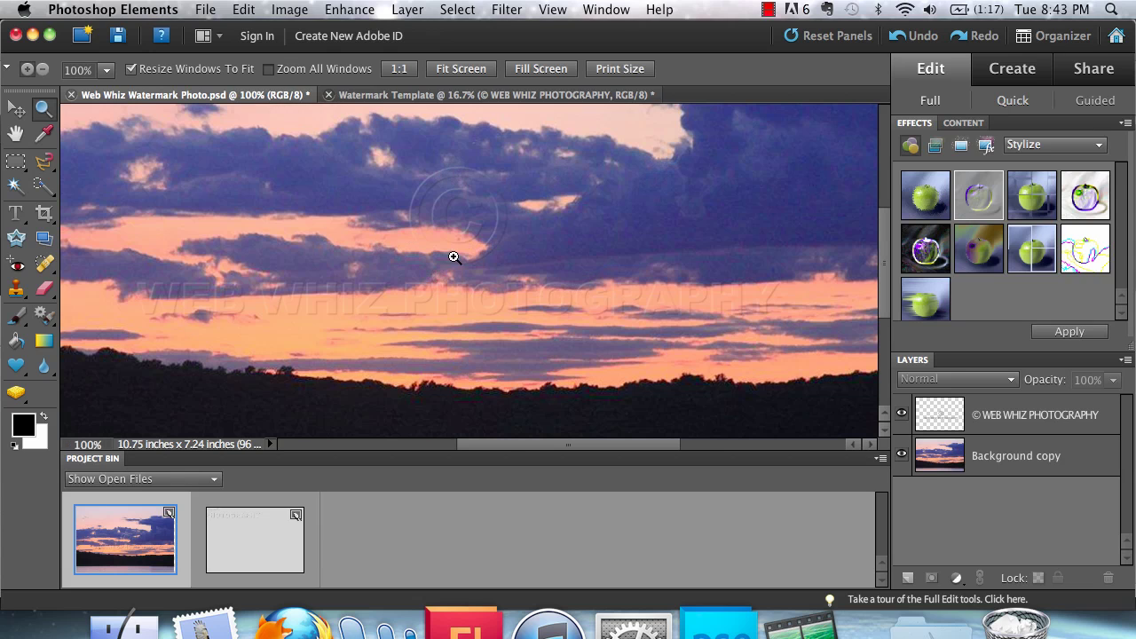
click(471, 266)
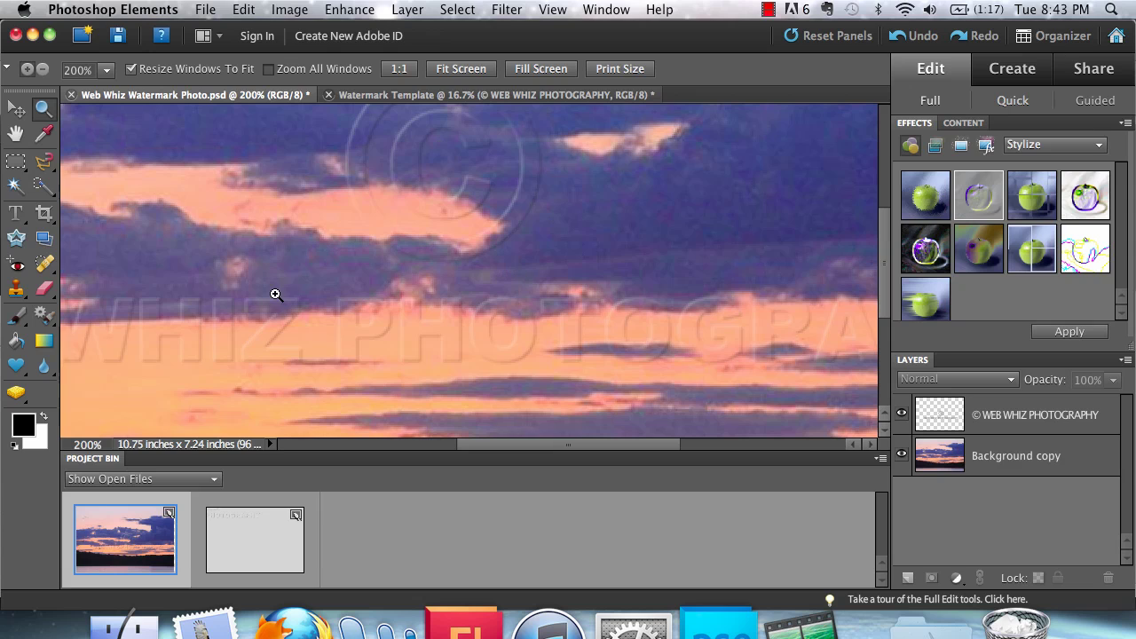
click(42, 71)
click(485, 259)
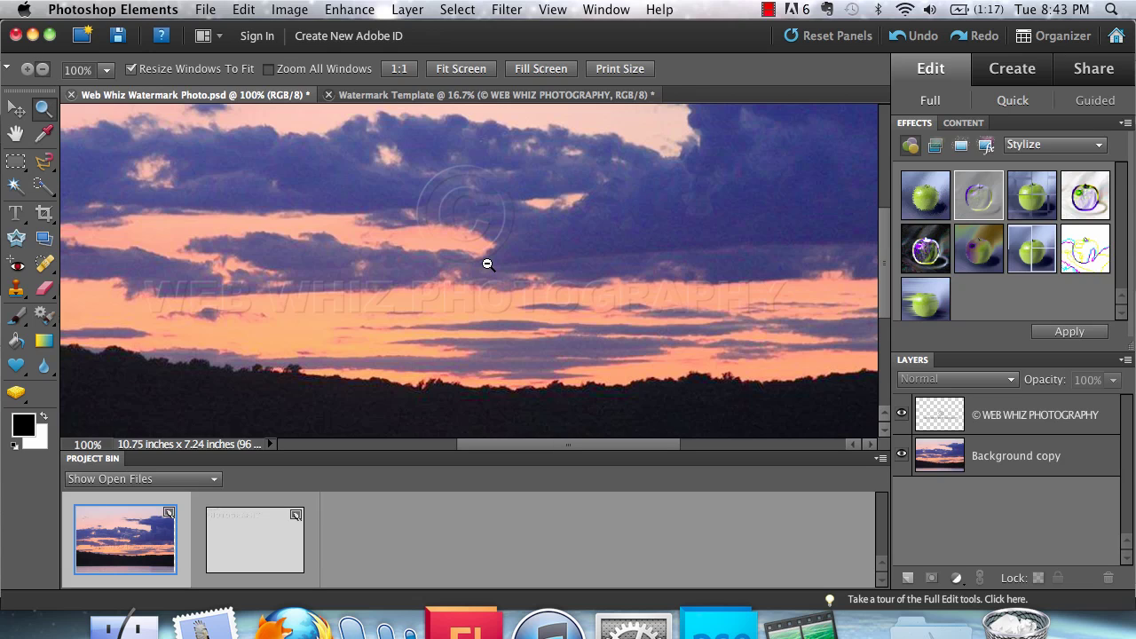
click(485, 259)
click(487, 263)
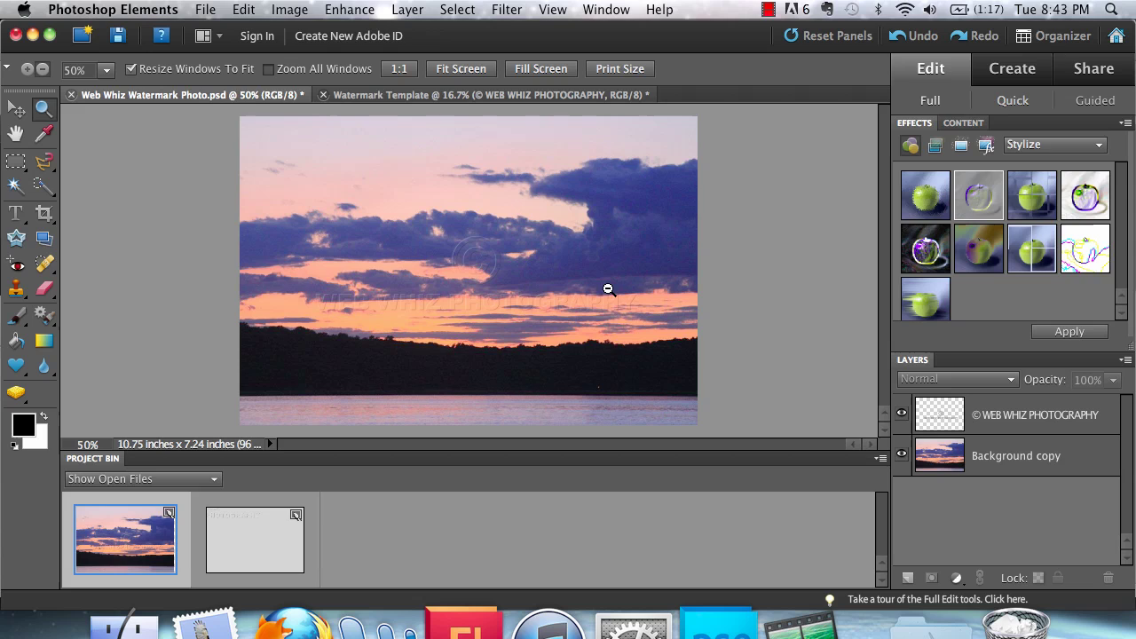
Step: Open File Info and set Copyright Status to Copyrighted
click(204, 8)
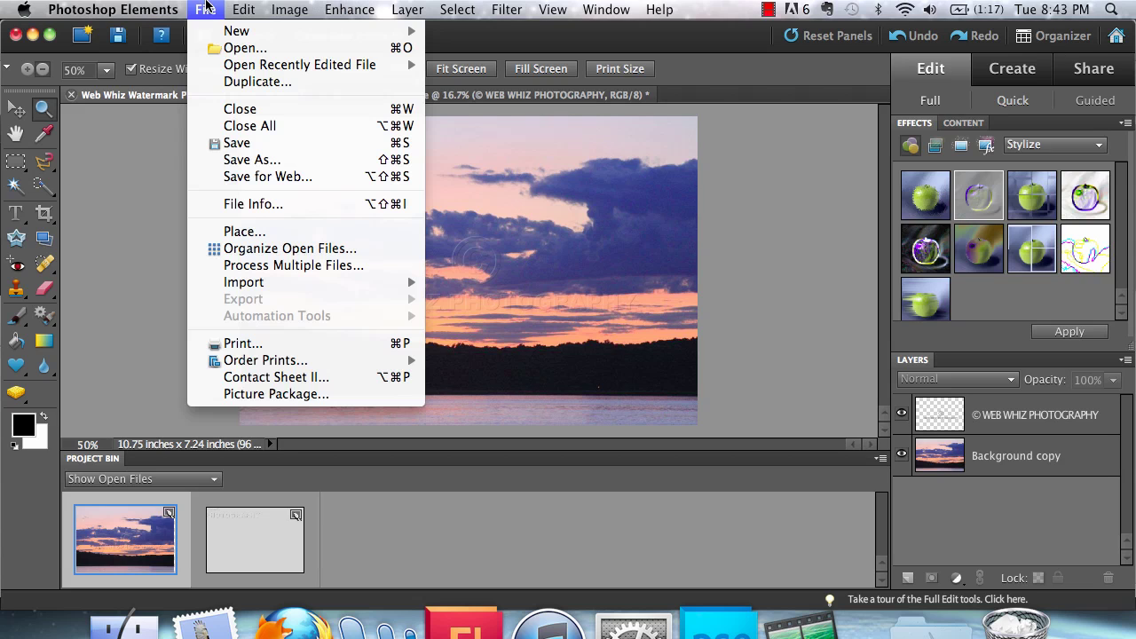
click(316, 205)
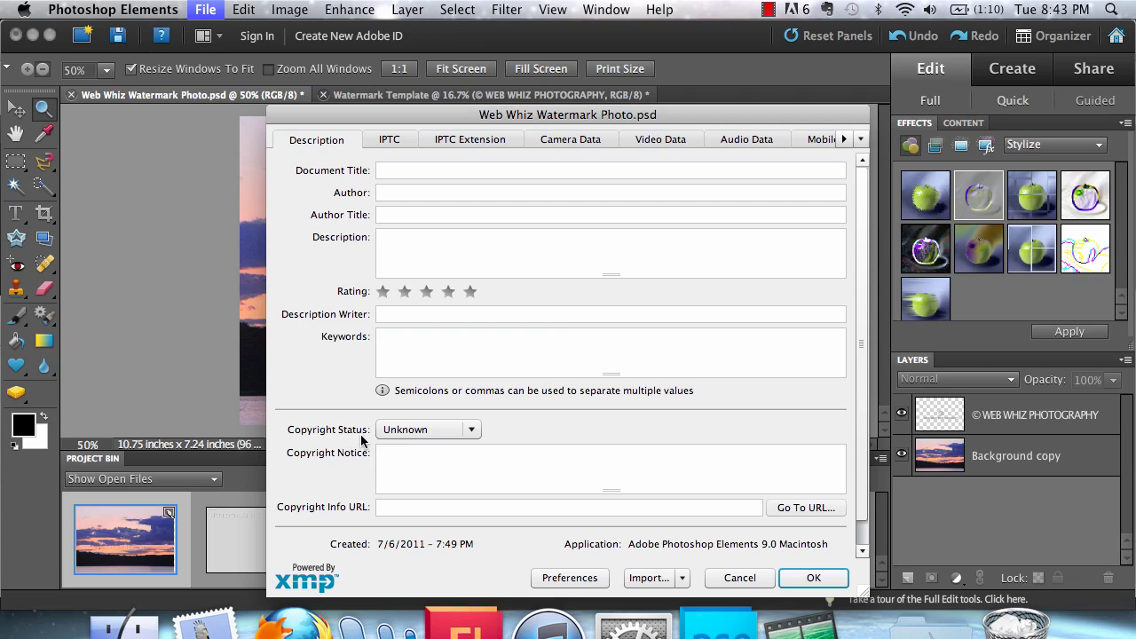
click(417, 432)
click(422, 471)
Step: Enter the three-line notice 'Web Whiz Photography, Inc.', '2011', 'All Rights Reserve' in Copyright Notice
click(381, 454)
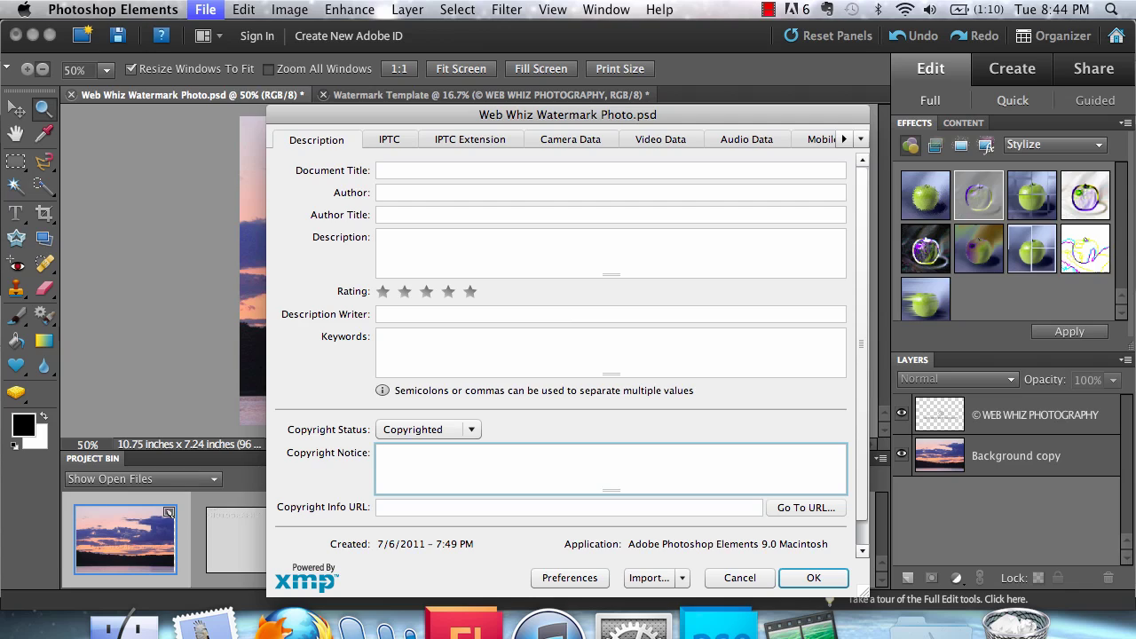
text(Web Whiz Photography)
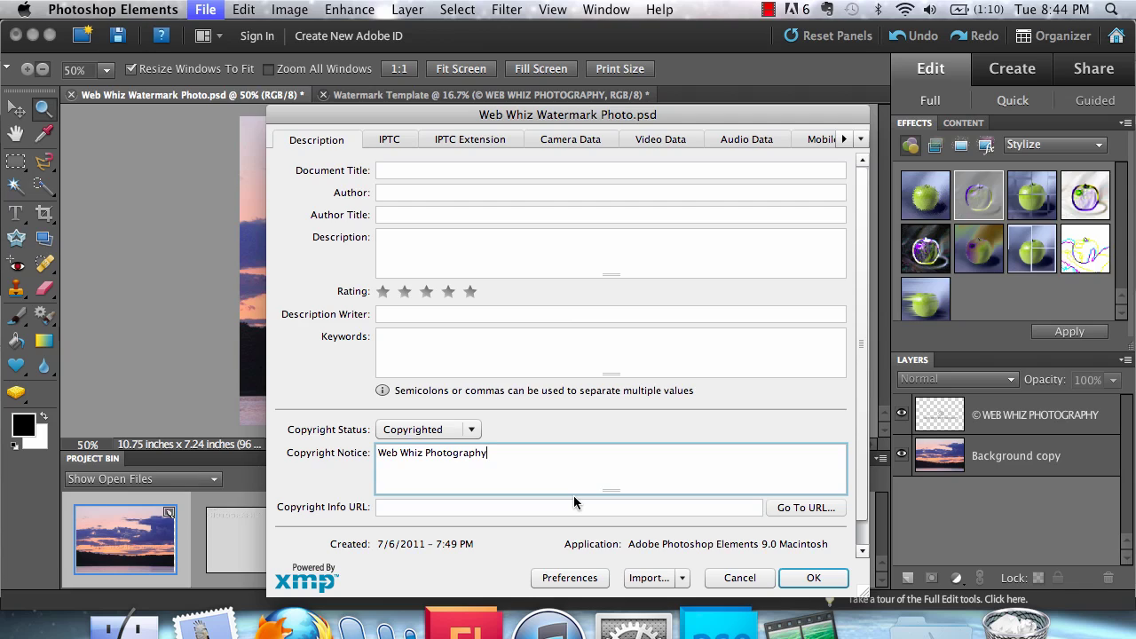
text(, INC.)
key(BackSpace)
key(BackSpace)
key(BackSpace)
text(Inc.)
key(Return)
text(2011)
key(Return)
text(All Rights Reserved)
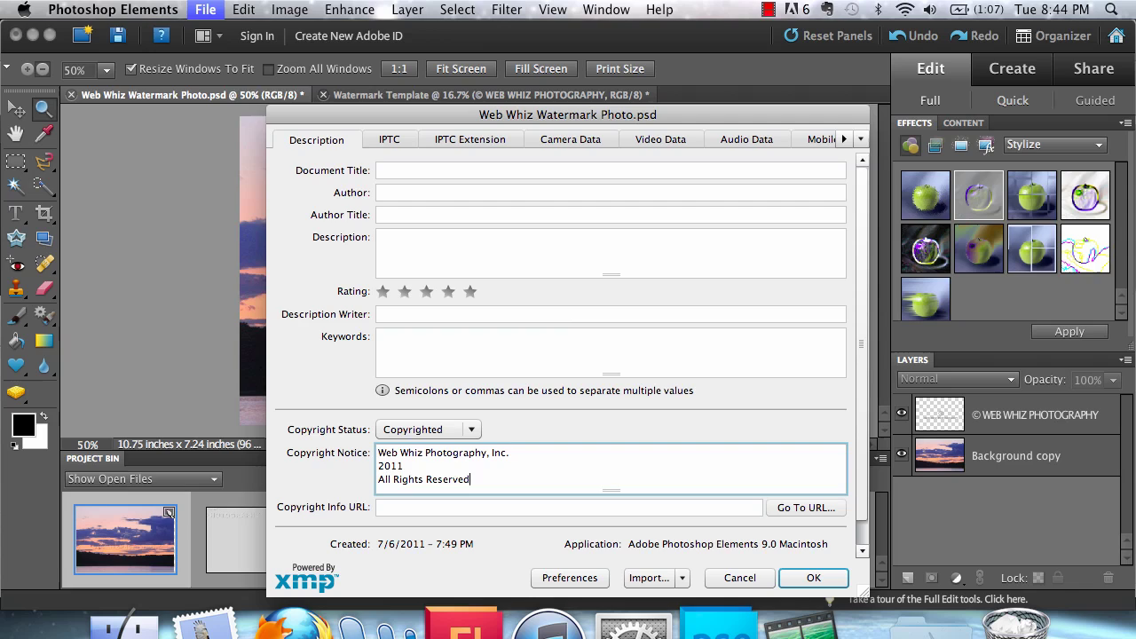
key(Tab)
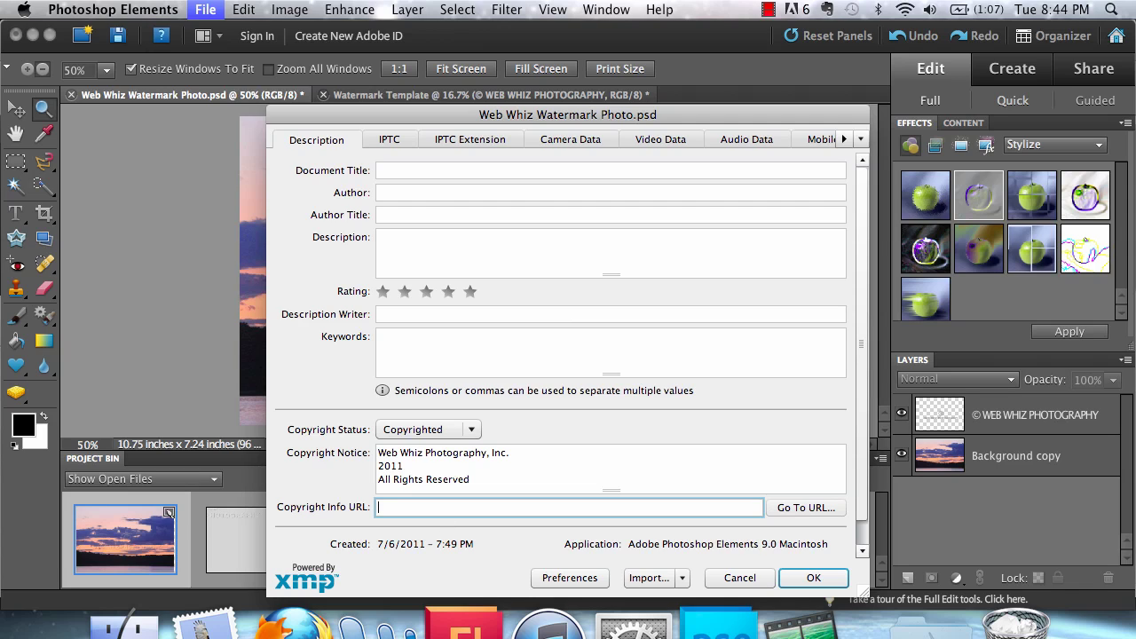
text(webwhiz)
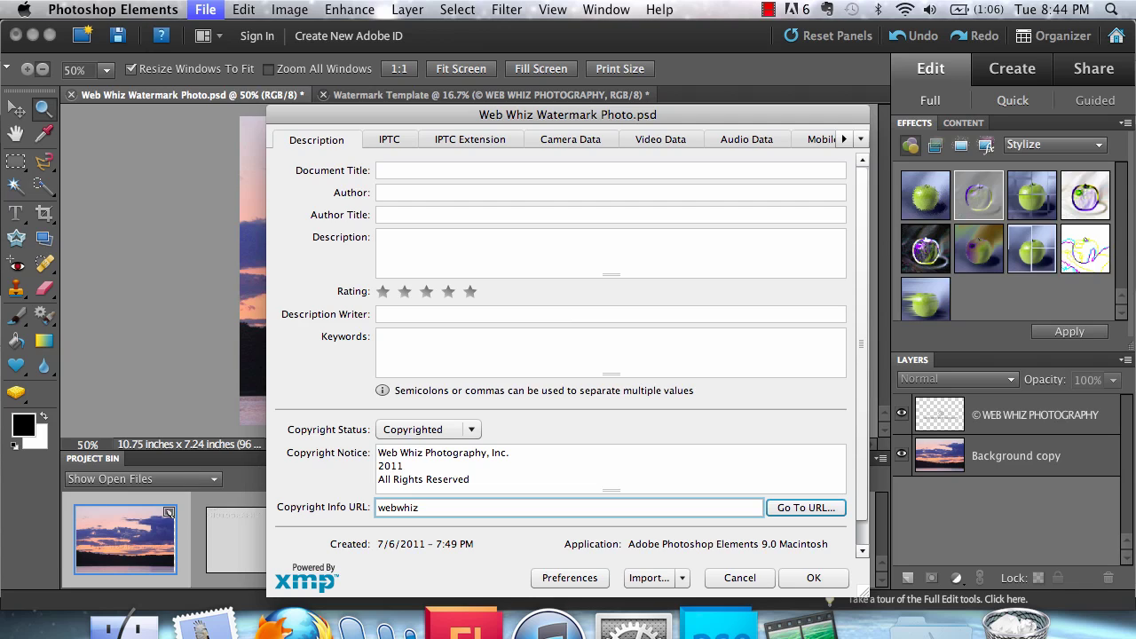
key(BackSpace)
key(BackSpace)
key(BackSpace)
key(BackSpace)
key(BackSpace)
key(BackSpace)
key(BackSpace)
text(www.webwhiz)
text(.inkwellscholars)
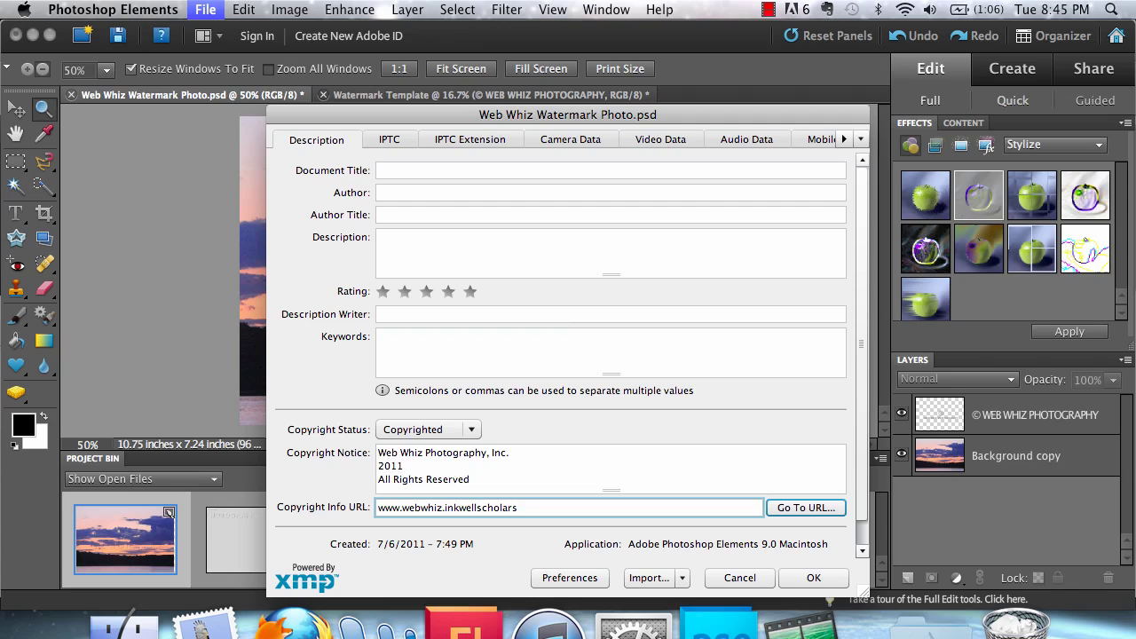
text(.org)
click(809, 578)
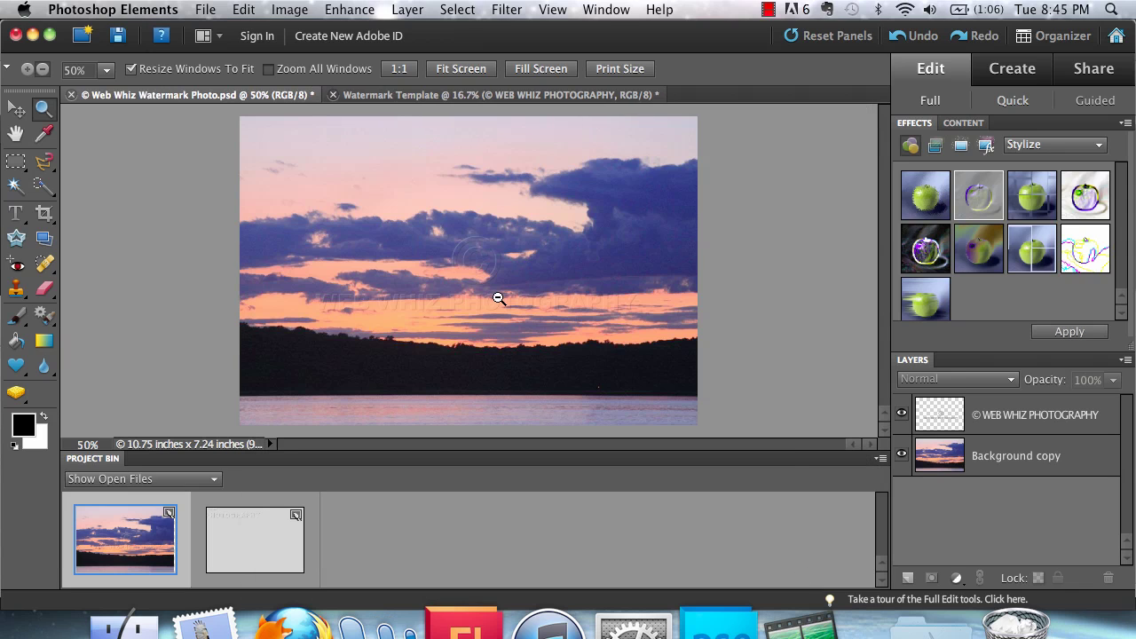